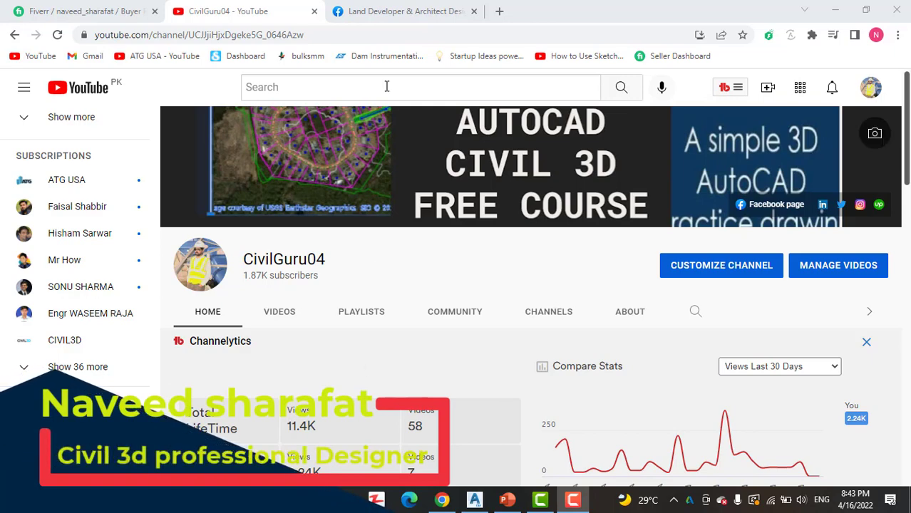
# Switch from the CivilGuru04 YouTube channel to the Land Developer & Architect Designer Facebook page.
pyautogui.click(400, 12)
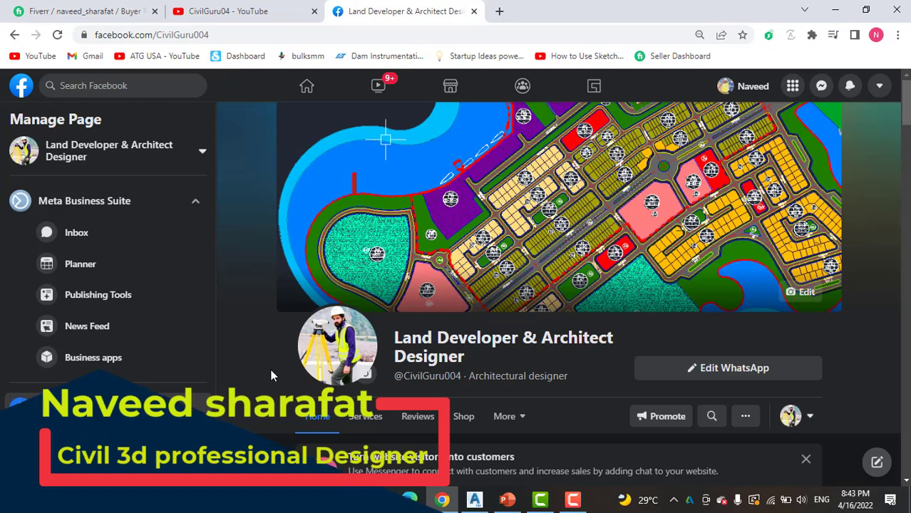
# Scroll through the Facebook page's insights and About details, then minimize Chrome to the desktop.
pyautogui.scroll(-1, 269, 370)
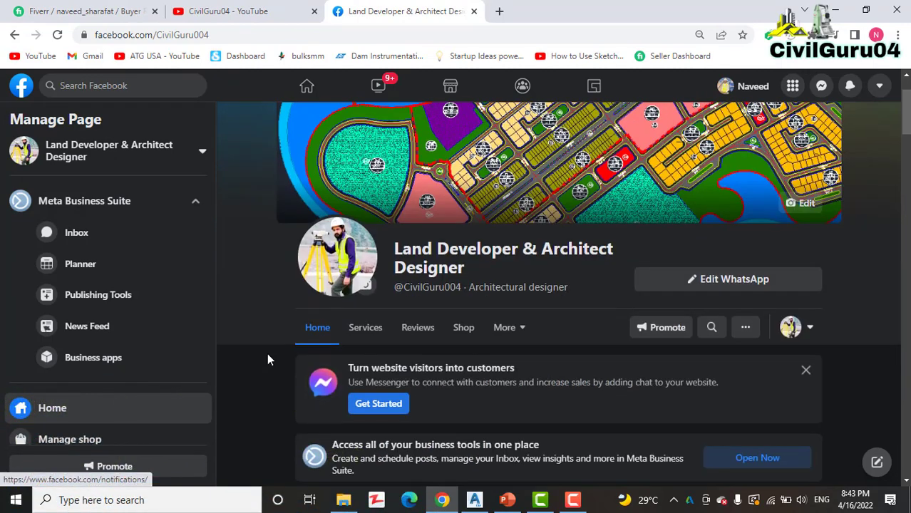
pyautogui.scroll(-6, 275, 405)
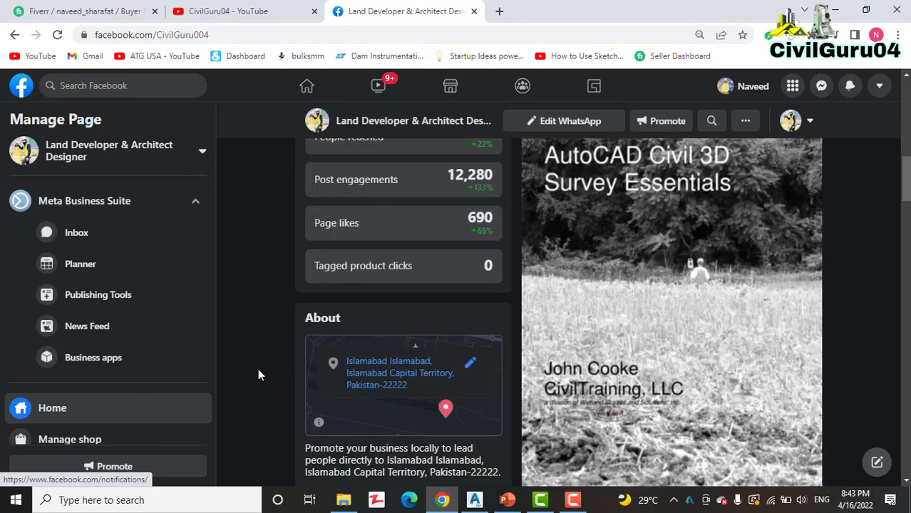
pyautogui.scroll(-2, 257, 368)
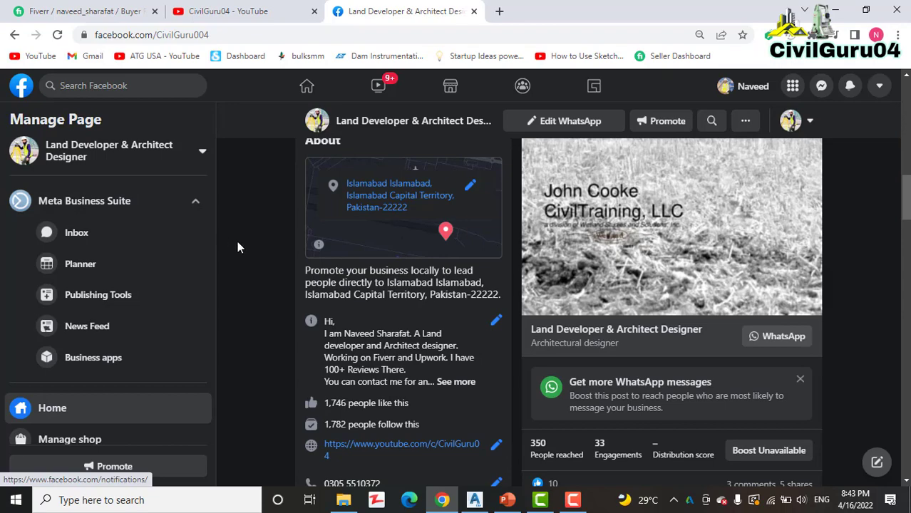
pyautogui.click(835, 10)
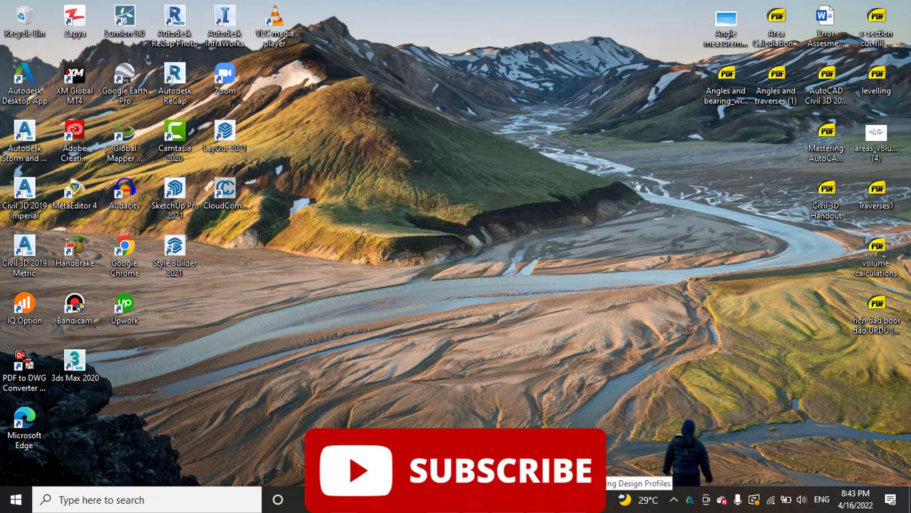
# Bring Design Profile.dwg forward in Civil 3D and centre the Jordan Court profile title and stations.
pyautogui.click(690, 500)
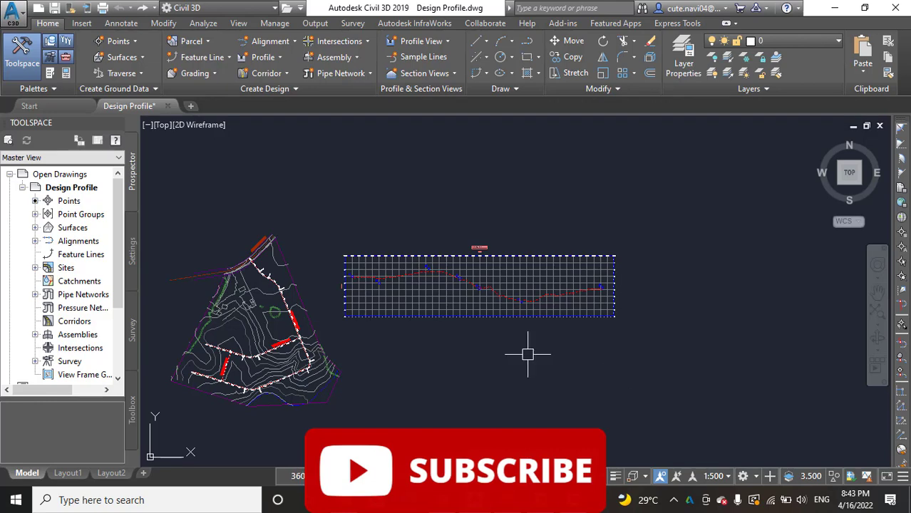
pyautogui.moveTo(494, 331); pyautogui.dragTo(613, 309, button='middle')
pyautogui.scroll(3, 641, 293)
pyautogui.scroll(-2, 559, 271)
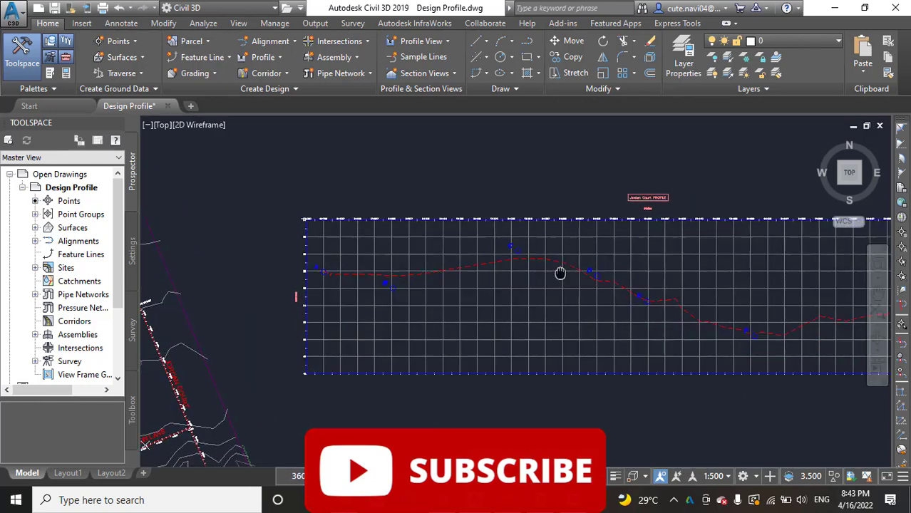
pyautogui.scroll(2, 584, 322)
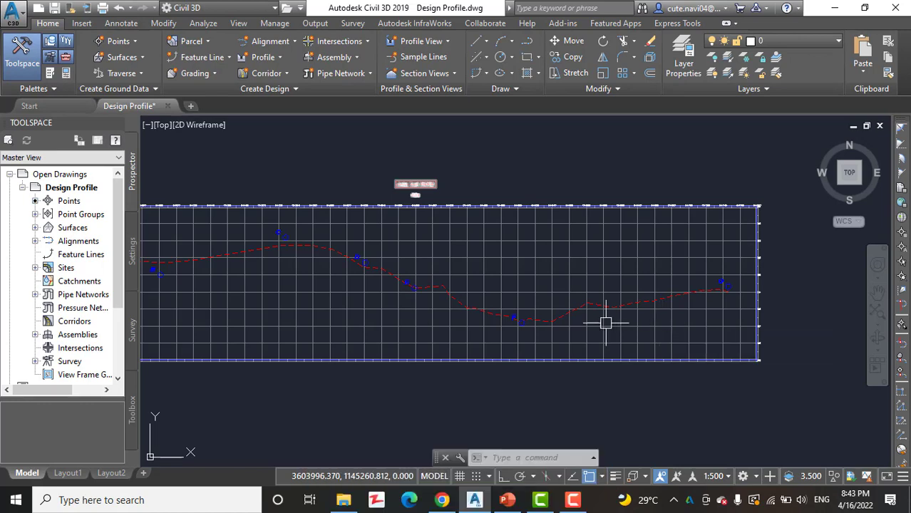
pyautogui.scroll(-2, 610, 367)
pyautogui.scroll(2, 433, 381)
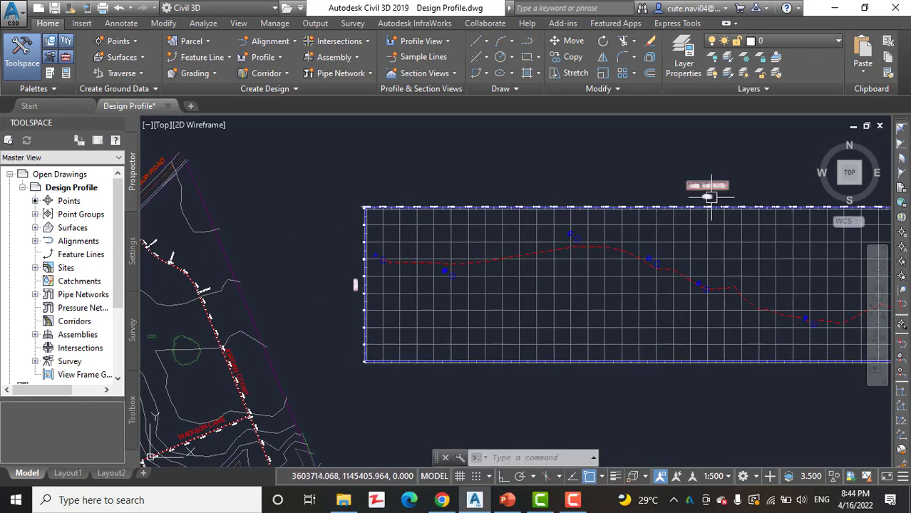
pyautogui.scroll(4, 708, 193)
pyautogui.scroll(4, 707, 194)
pyautogui.scroll(-2, 737, 187)
pyautogui.scroll(2, 753, 198)
pyautogui.moveTo(752, 198); pyautogui.dragTo(506, 259, button='middle')
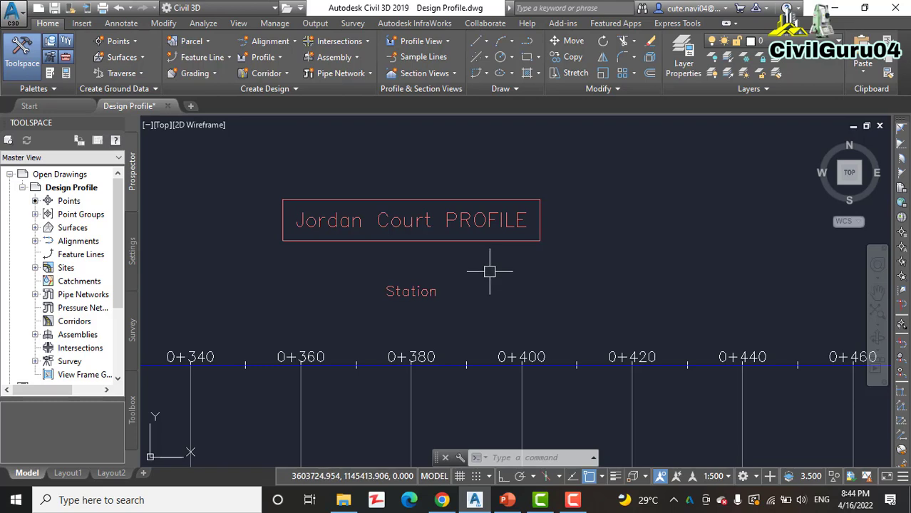
# Pan and zoom until the whole dashed red ground line fills the canvas.
pyautogui.scroll(-2, 514, 266)
pyautogui.scroll(-2, 498, 264)
pyautogui.moveTo(498, 264)
pyautogui.mouseDown(button='middle')
pyautogui.moveTo(614, 183)
pyautogui.moveTo(599, 224)
pyautogui.mouseUp(button='middle')
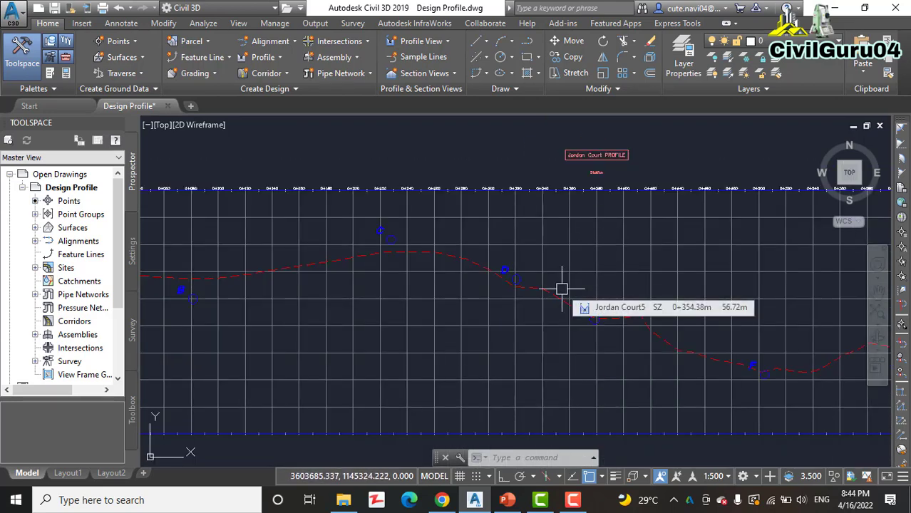
pyautogui.scroll(-3, 562, 289)
pyautogui.moveTo(538, 312)
pyautogui.mouseDown(button='middle')
pyautogui.moveTo(423, 301)
pyautogui.moveTo(400, 312)
pyautogui.mouseUp(button='middle')
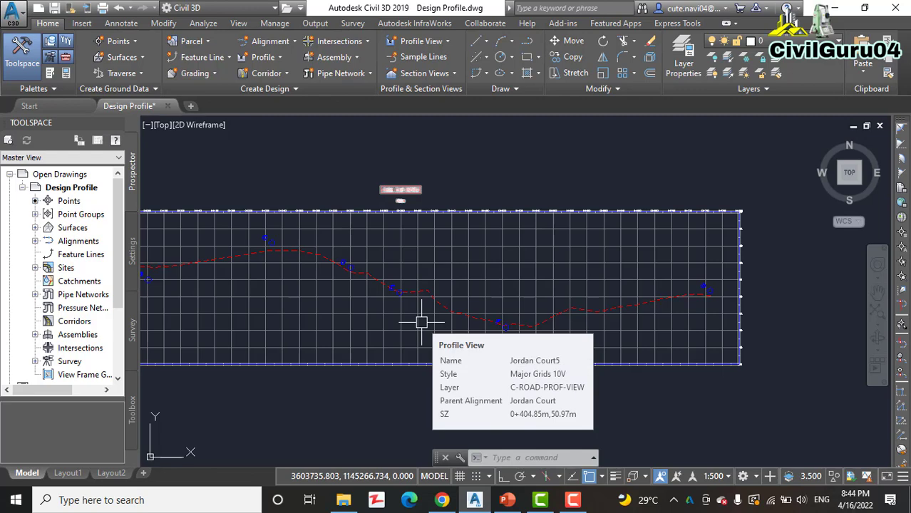
pyautogui.scroll(1, 422, 322)
pyautogui.scroll(-1, 606, 350)
pyautogui.scroll(1, 531, 265)
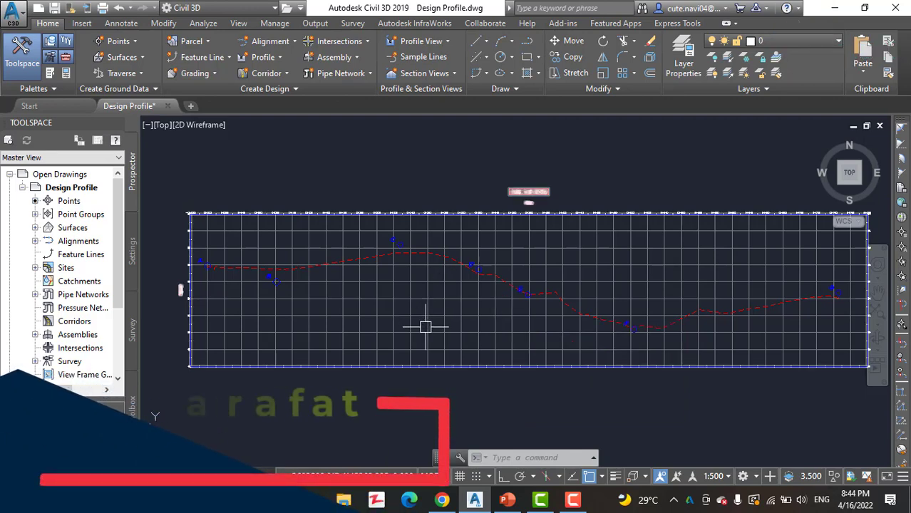
pyautogui.moveTo(425, 328); pyautogui.dragTo(427, 287, button='middle')
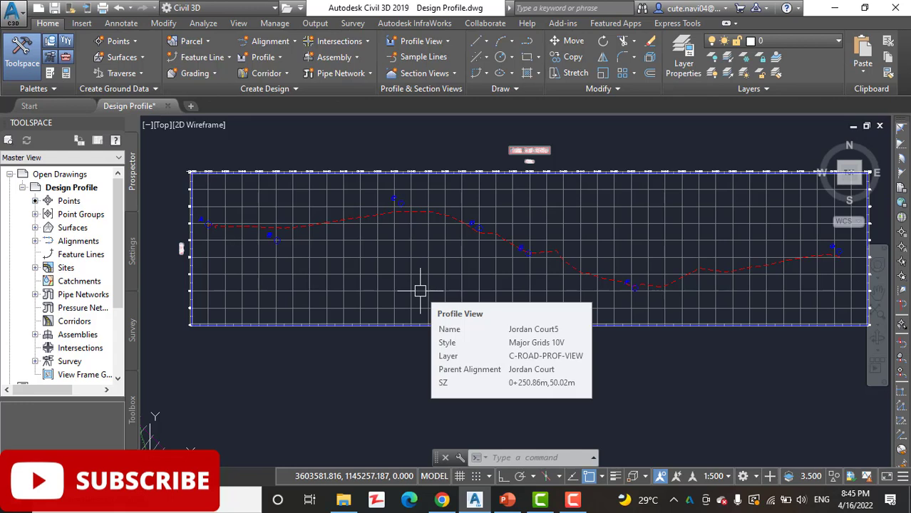
pyautogui.moveTo(425, 246); pyautogui.dragTo(492, 283, button='middle')
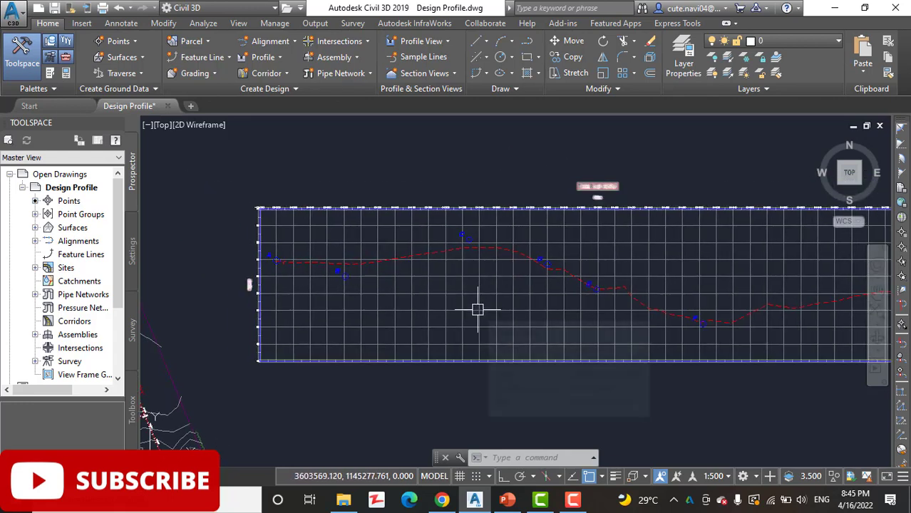
pyautogui.moveTo(476, 310); pyautogui.dragTo(294, 278, button='middle')
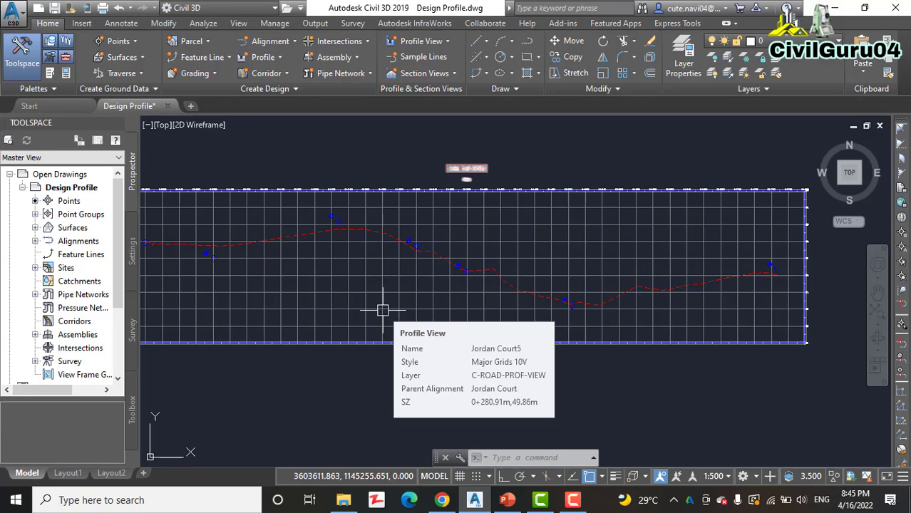
pyautogui.moveTo(382, 310); pyautogui.dragTo(502, 335, button='middle')
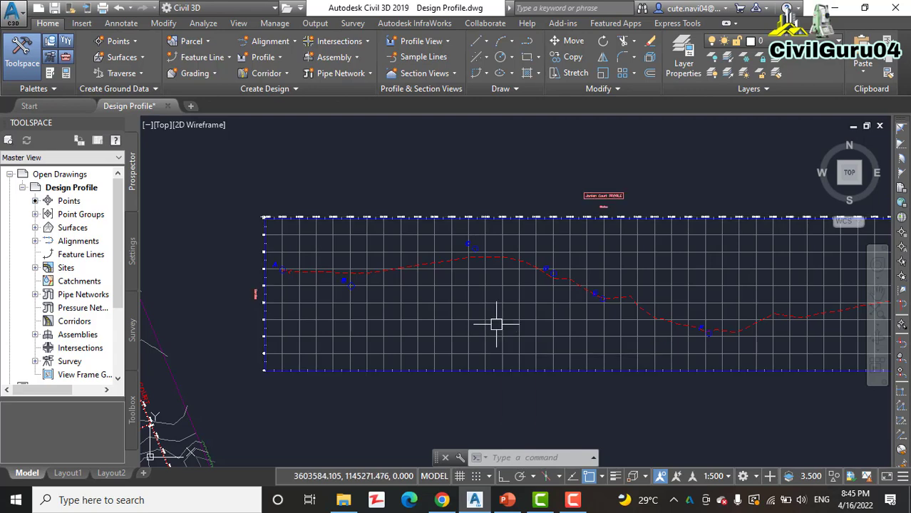
pyautogui.scroll(-4, 417, 306)
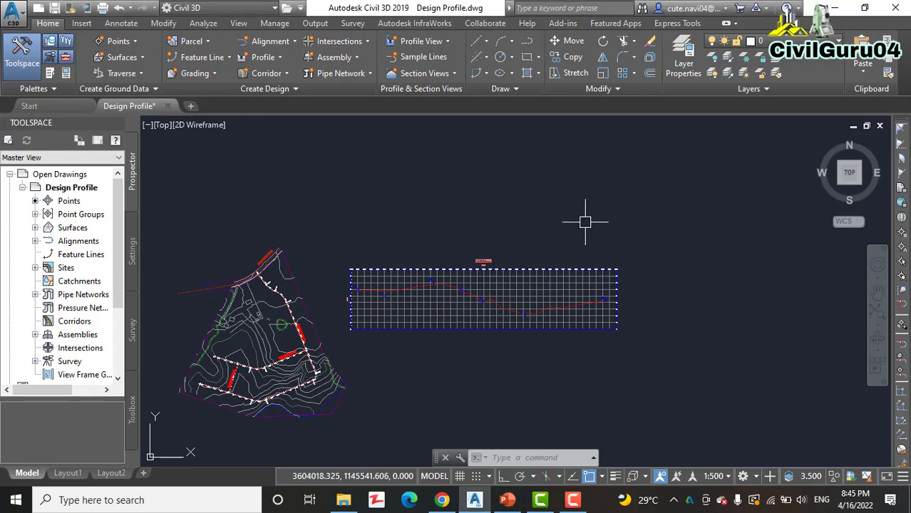
pyautogui.moveTo(527, 236); pyautogui.dragTo(594, 206, button='middle')
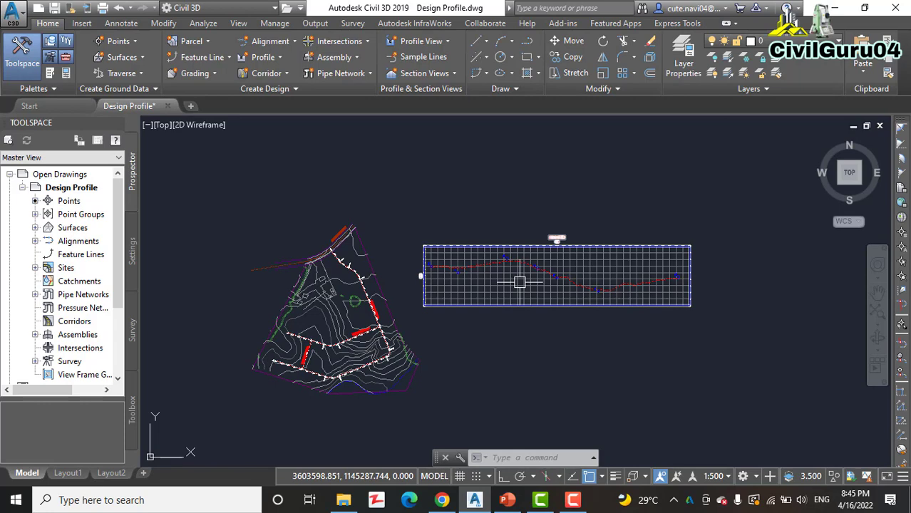
pyautogui.press('Escape')
pyautogui.scroll(10, 349, 305)
pyautogui.scroll(2, 506, 329)
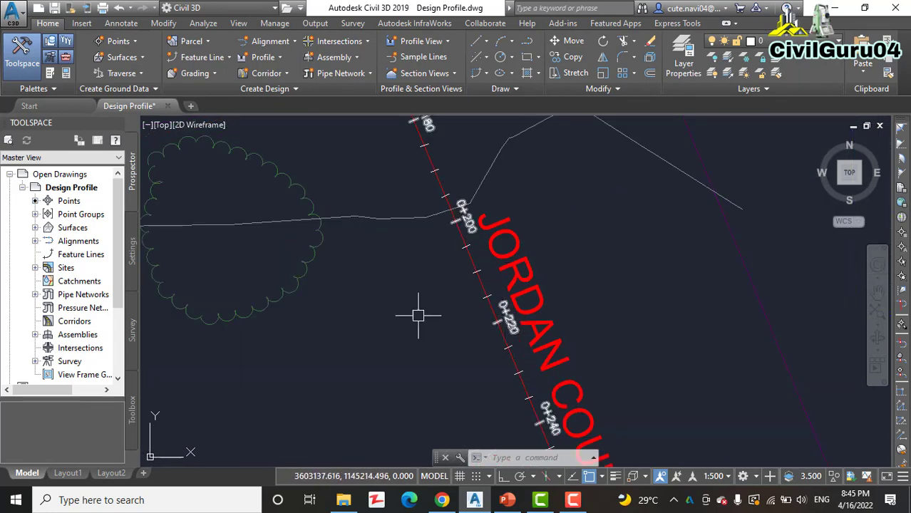
pyautogui.scroll(-10, 540, 271)
pyautogui.moveTo(540, 272)
pyautogui.mouseDown(button='middle')
pyautogui.moveTo(471, 272)
pyautogui.moveTo(429, 248)
pyautogui.mouseUp(button='middle')
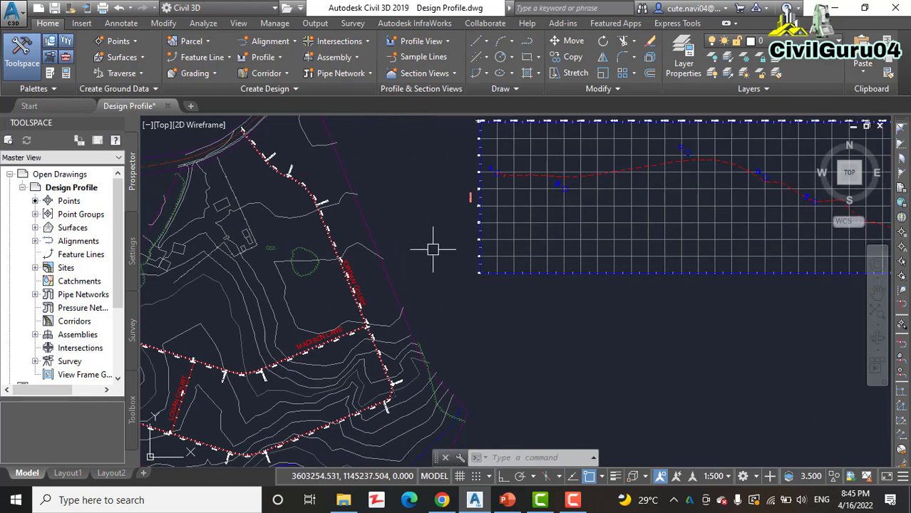
pyautogui.scroll(-3, 429, 248)
pyautogui.scroll(-4, 591, 365)
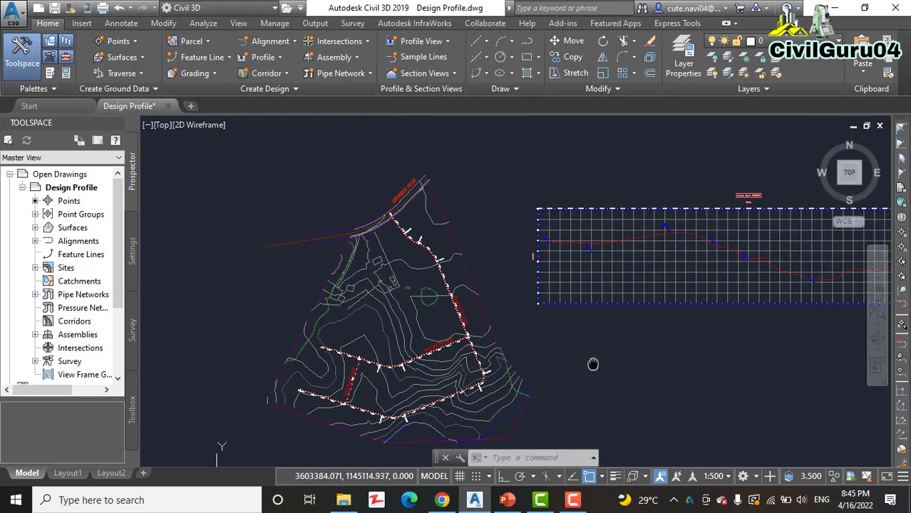
pyautogui.moveTo(575, 342); pyautogui.dragTo(503, 259, button='middle')
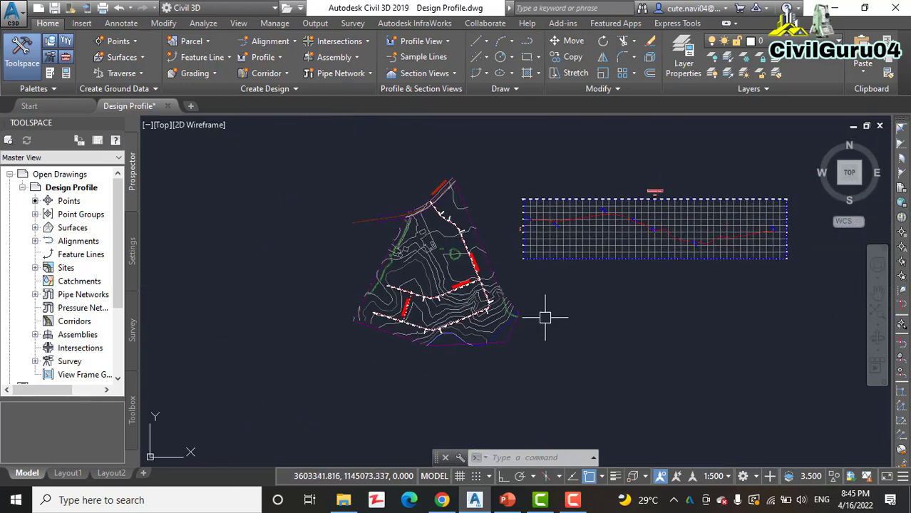
pyautogui.moveTo(549, 323)
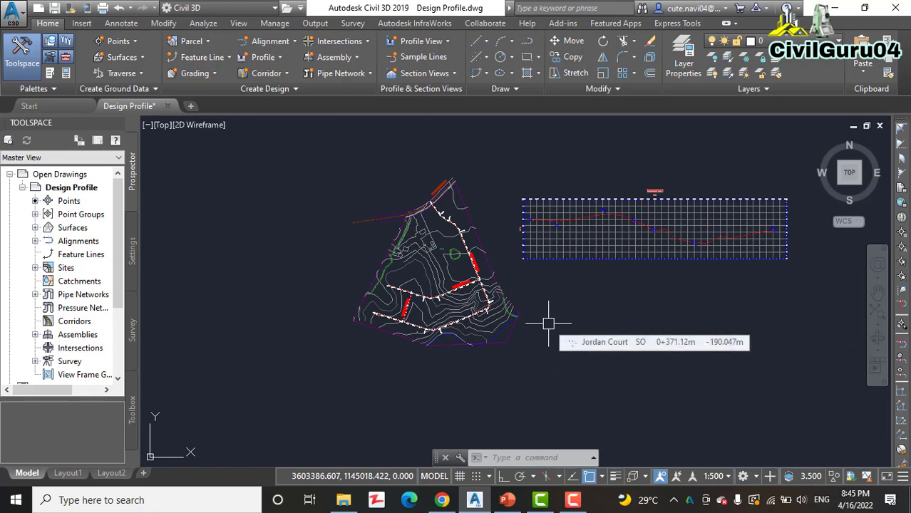
pyautogui.scroll(1, 557, 312)
pyautogui.scroll(2, 521, 287)
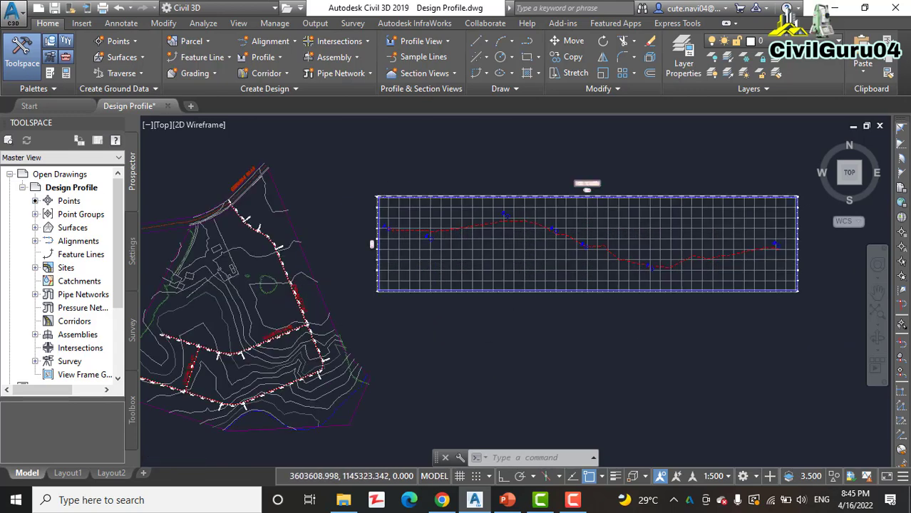
pyautogui.scroll(3, 529, 230)
pyautogui.scroll(-3, 508, 260)
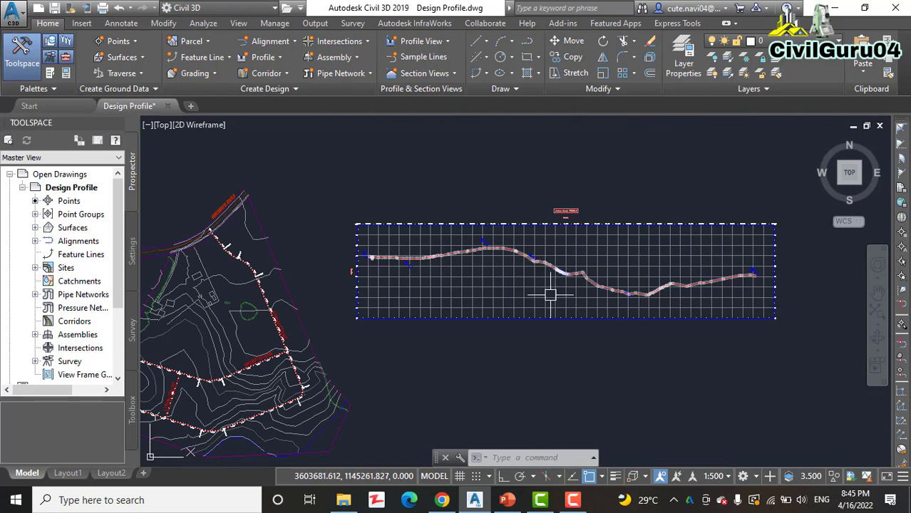
pyautogui.moveTo(531, 338); pyautogui.dragTo(548, 345, button='middle')
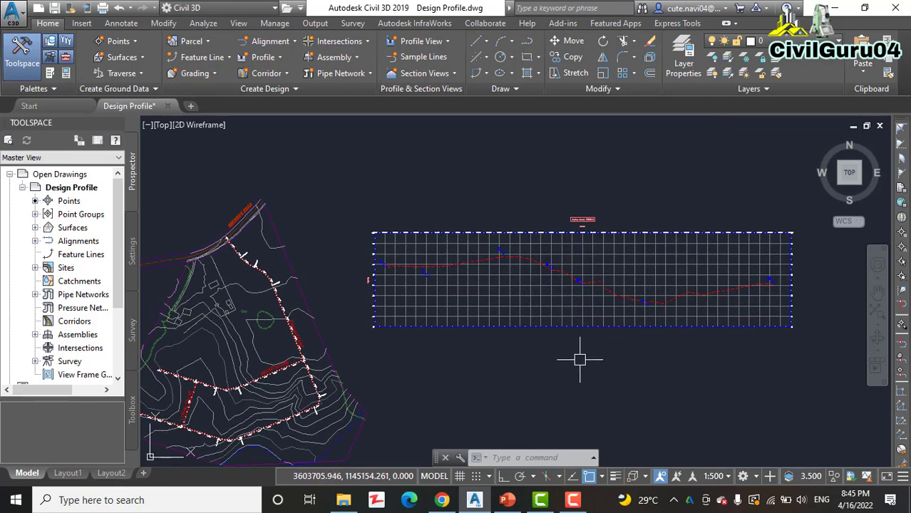
pyautogui.moveTo(515, 335); pyautogui.dragTo(533, 314, button='middle')
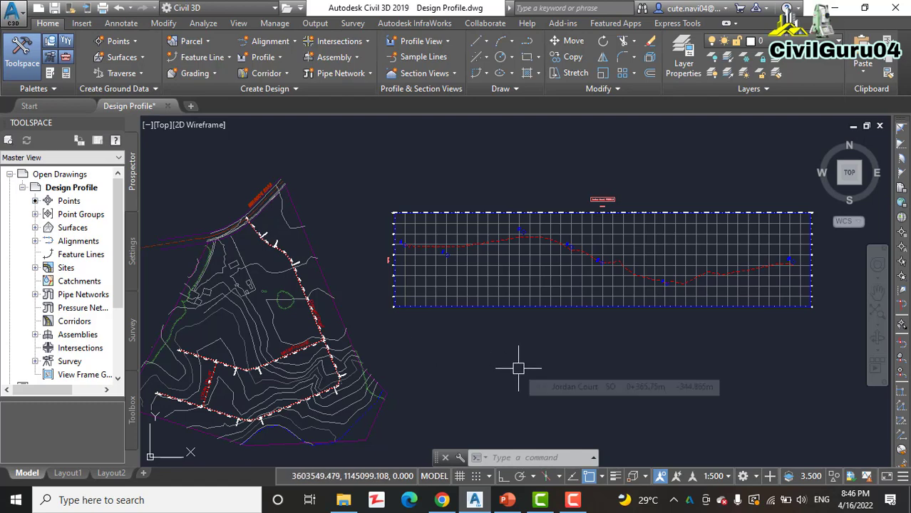
pyautogui.moveTo(520, 368); pyautogui.dragTo(549, 349, button='middle')
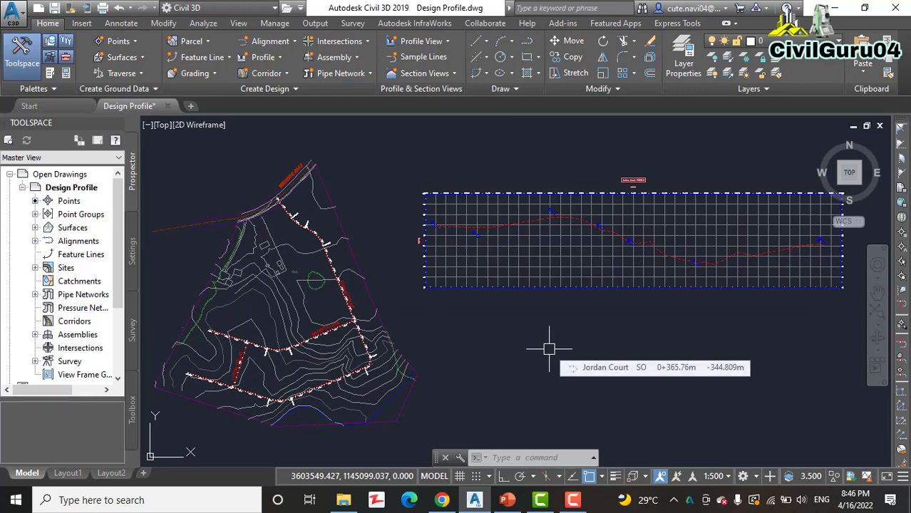
pyautogui.moveTo(549, 344); pyautogui.dragTo(495, 404, button='middle')
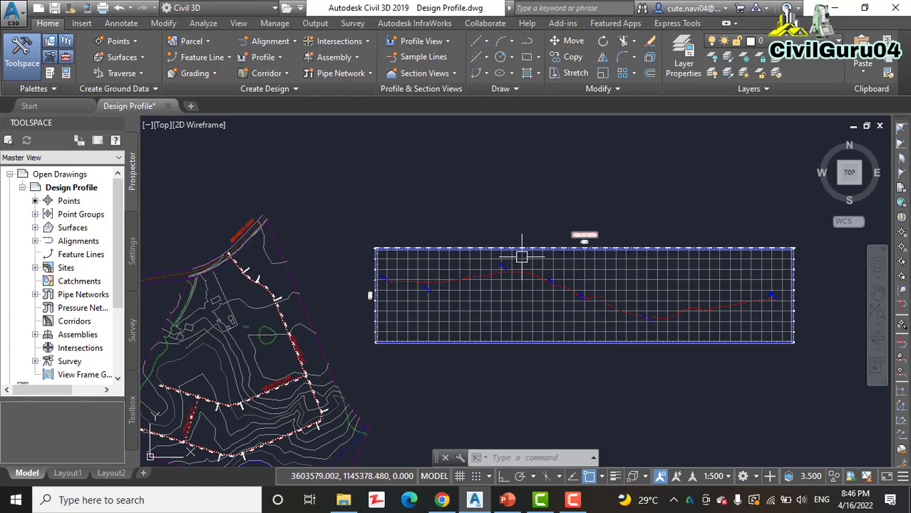
pyautogui.scroll(2, 518, 321)
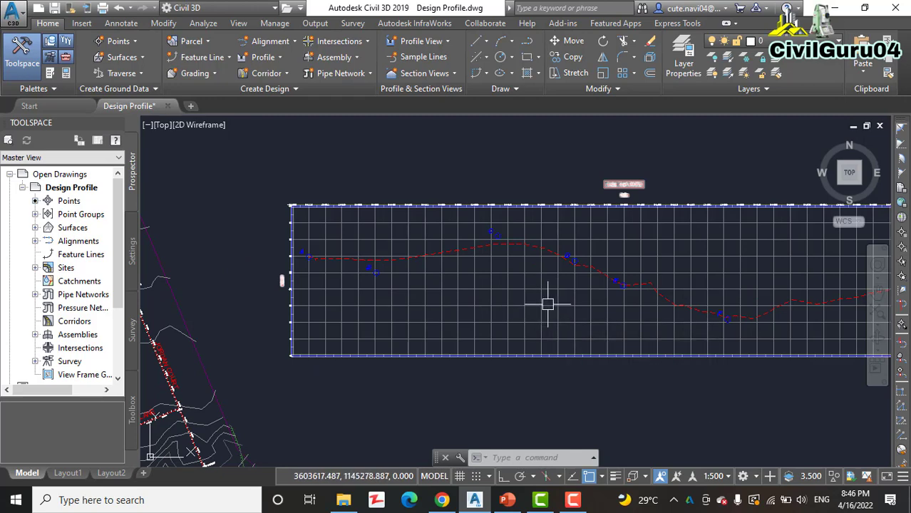
pyautogui.click(547, 305)
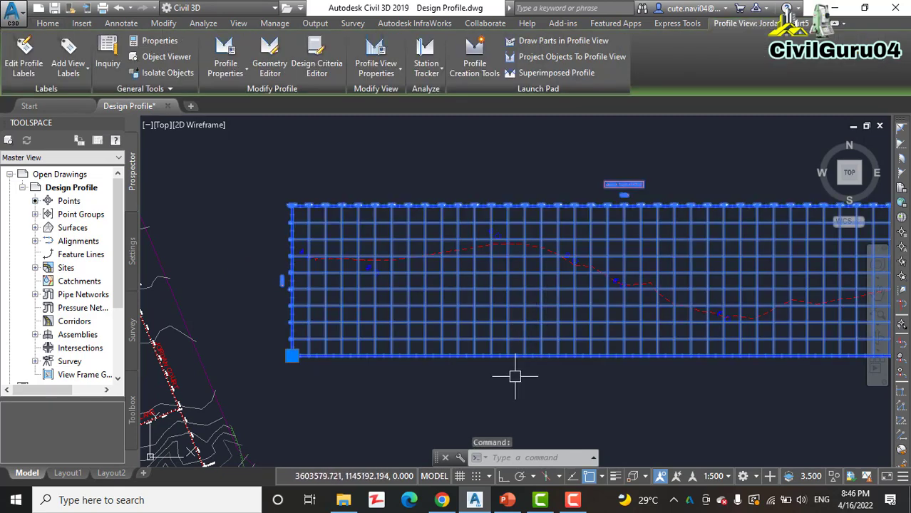
# Recentre the Jordan Court profile view and launch Profile Creation Tools for a new profile.
pyautogui.scroll(-3, 515, 378)
pyautogui.moveTo(515, 378); pyautogui.dragTo(449, 360, button='middle')
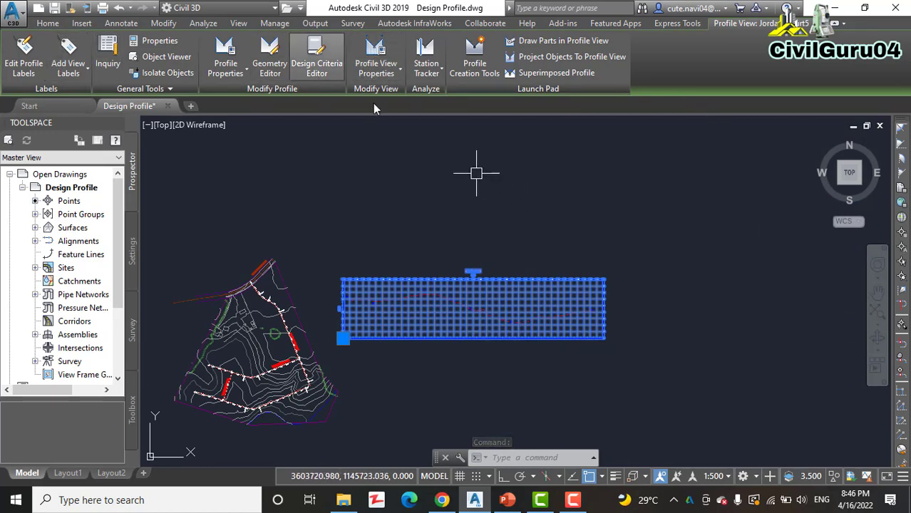
pyautogui.moveTo(368, 218); pyautogui.dragTo(477, 210, button='middle')
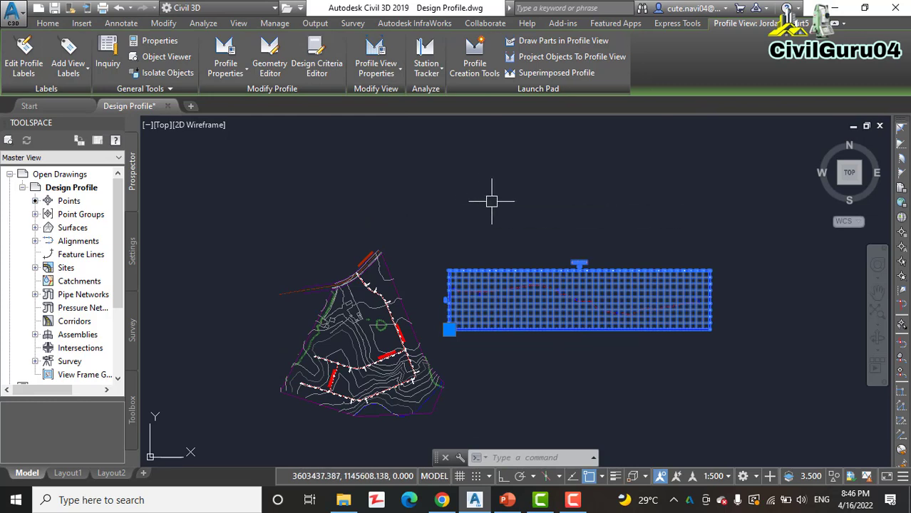
pyautogui.click(470, 71)
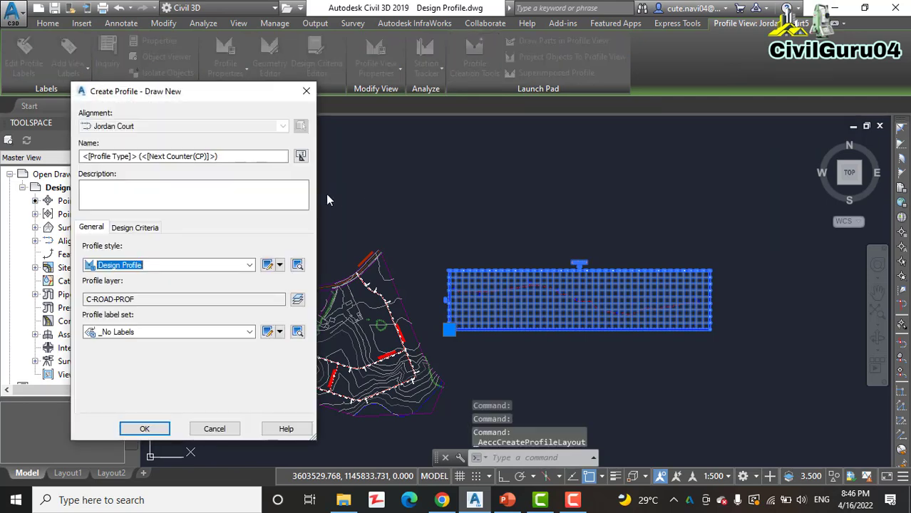
# Create the profile named 'jordan court FGCL' with the Design Profile style.
pyautogui.moveTo(258, 92); pyautogui.dragTo(425, 64)
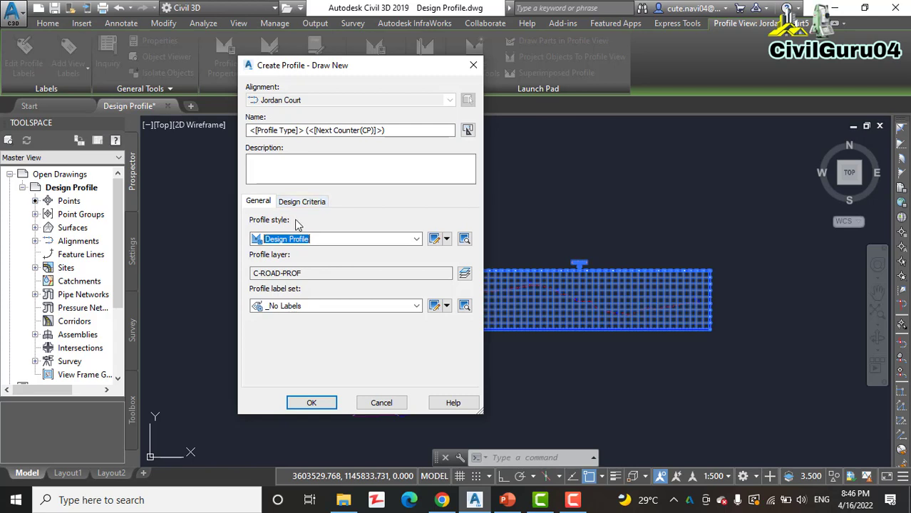
pyautogui.moveTo(413, 129); pyautogui.dragTo(215, 129)
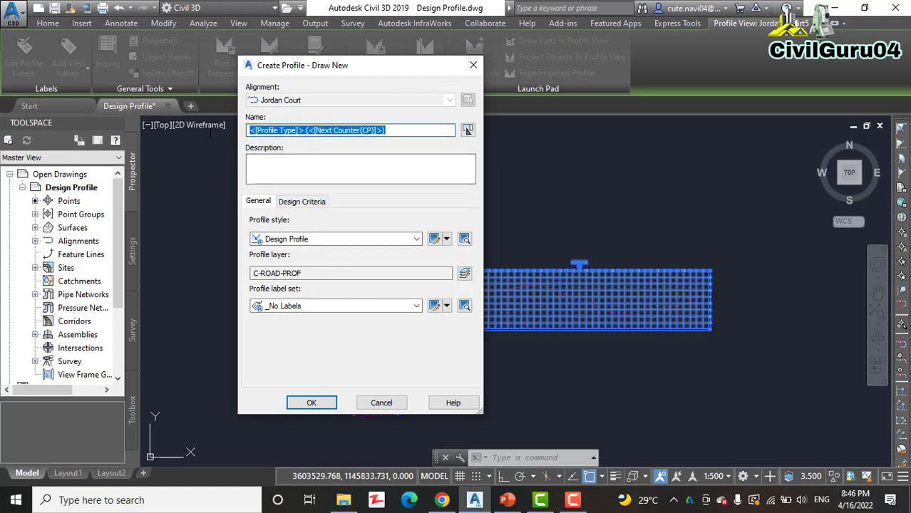
pyautogui.write('J')
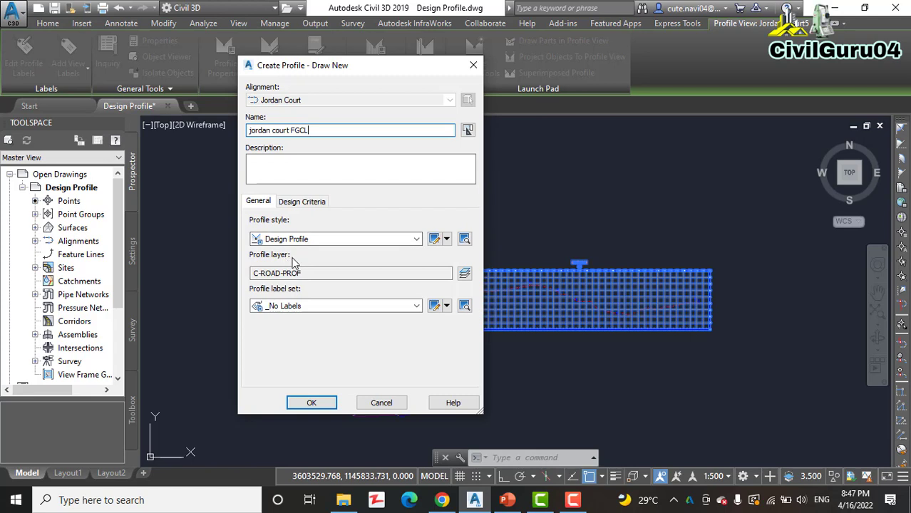
pyautogui.click(324, 239)
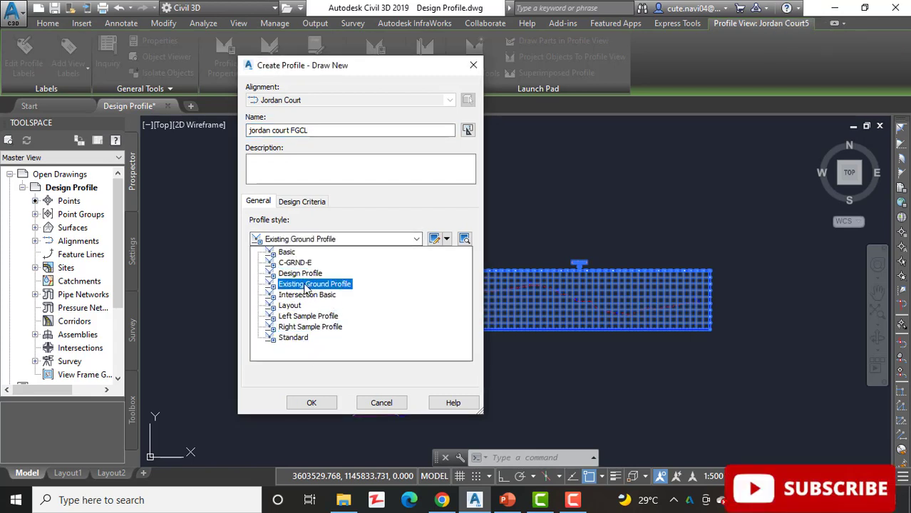
pyautogui.press('Up')
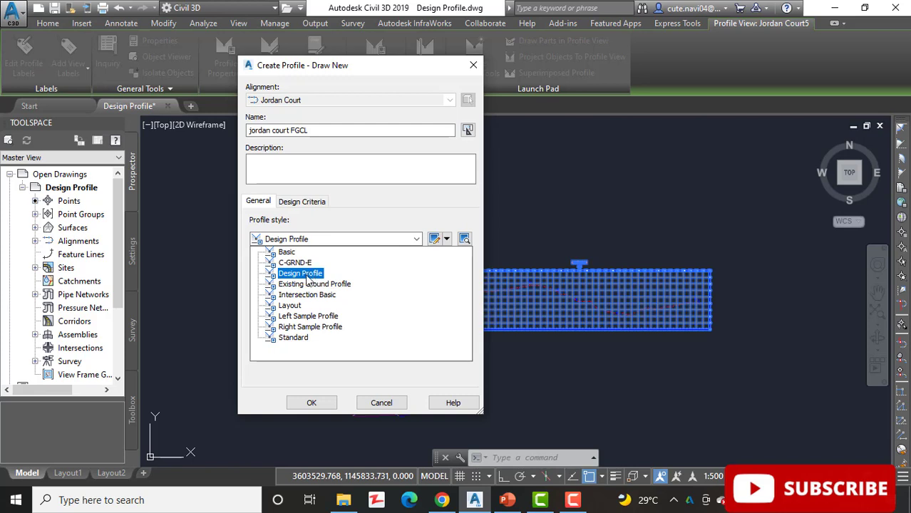
pyautogui.click(307, 280)
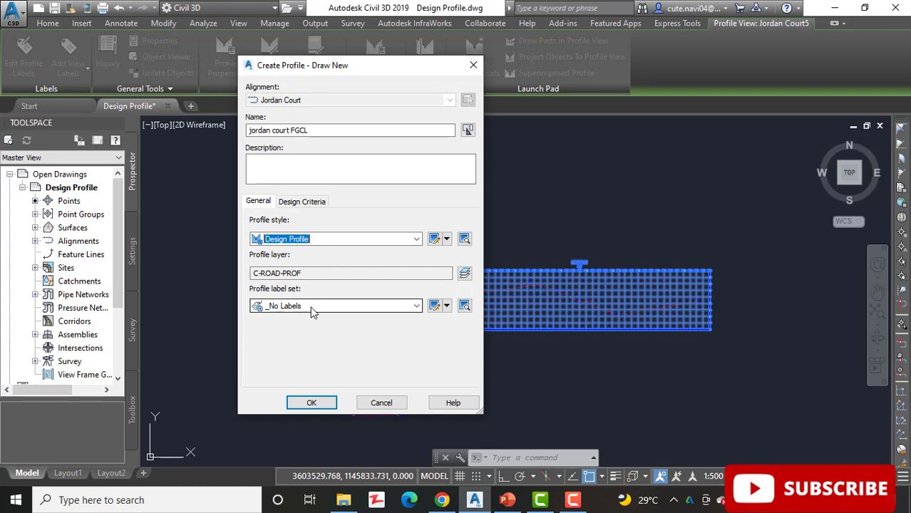
pyautogui.click(312, 403)
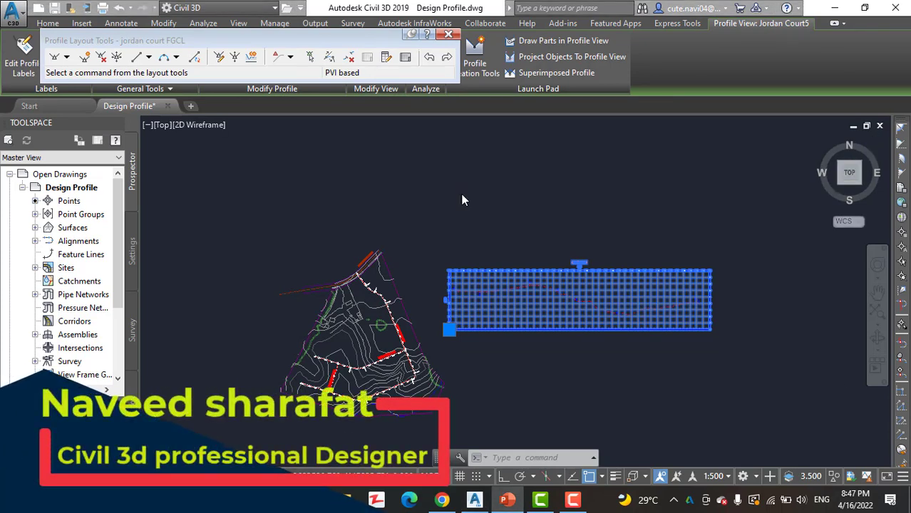
# Move the Profile Layout Tools toolbar off the ribbon and start Draw Tangents With Curves.
pyautogui.moveTo(239, 41); pyautogui.dragTo(382, 106)
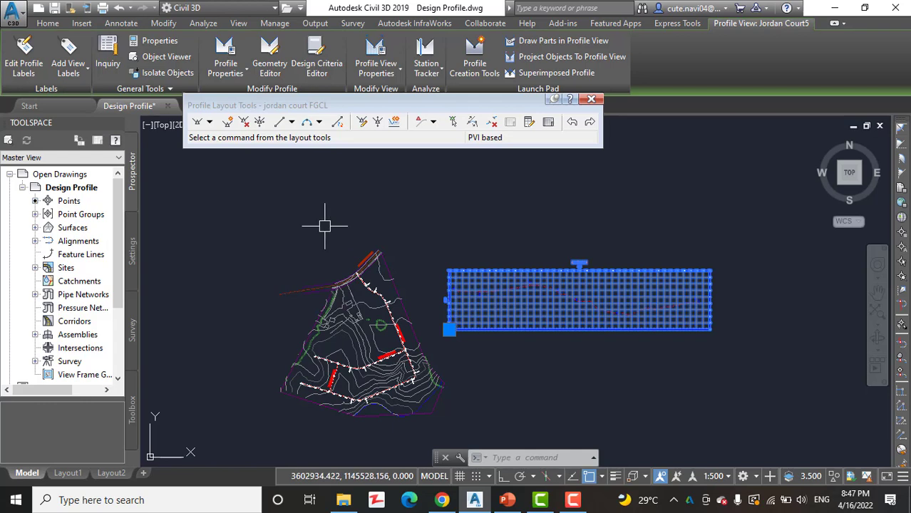
pyautogui.click(209, 124)
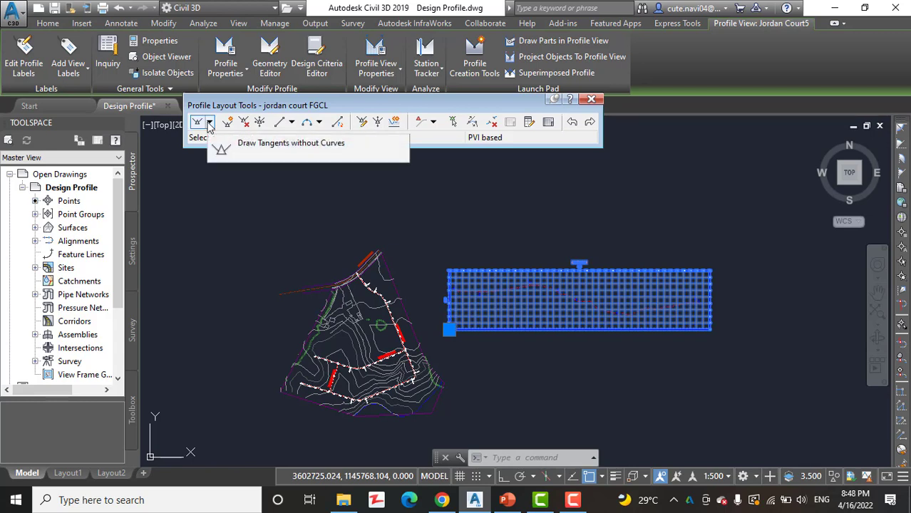
pyautogui.click(209, 123)
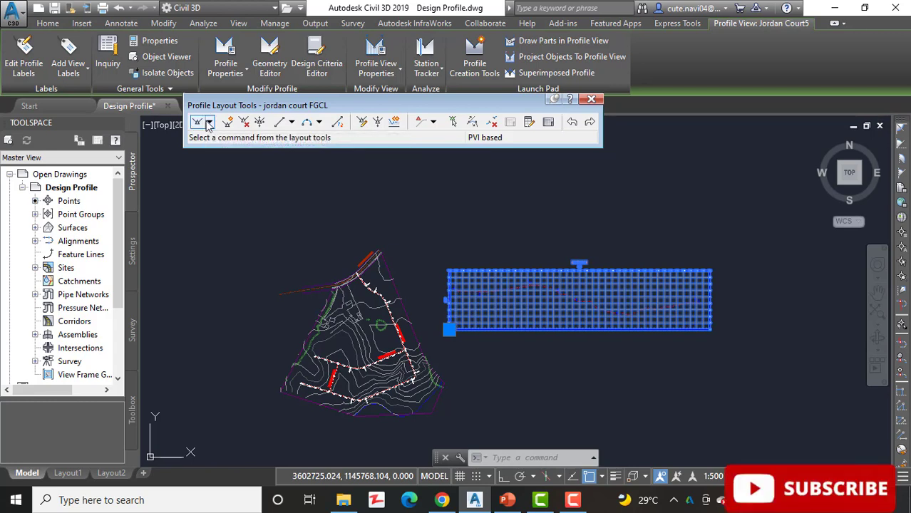
pyautogui.click(210, 124)
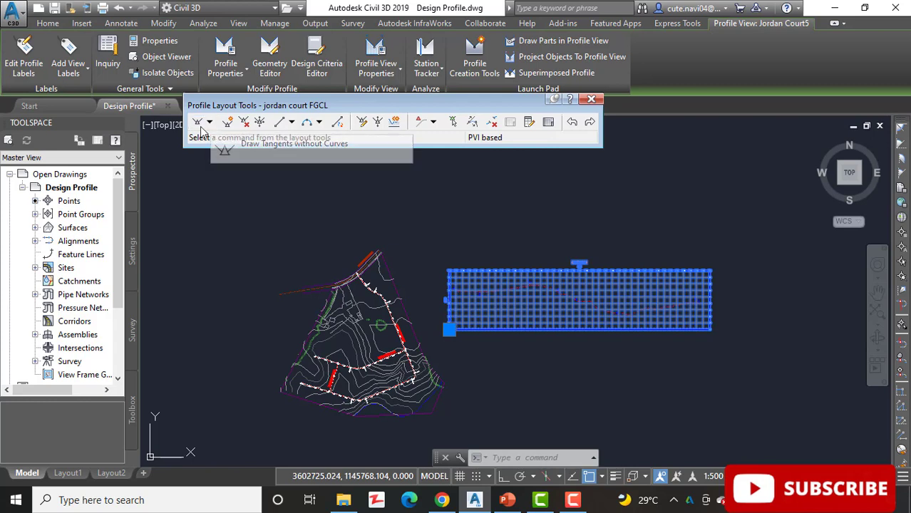
pyautogui.click(209, 125)
pyautogui.click(210, 123)
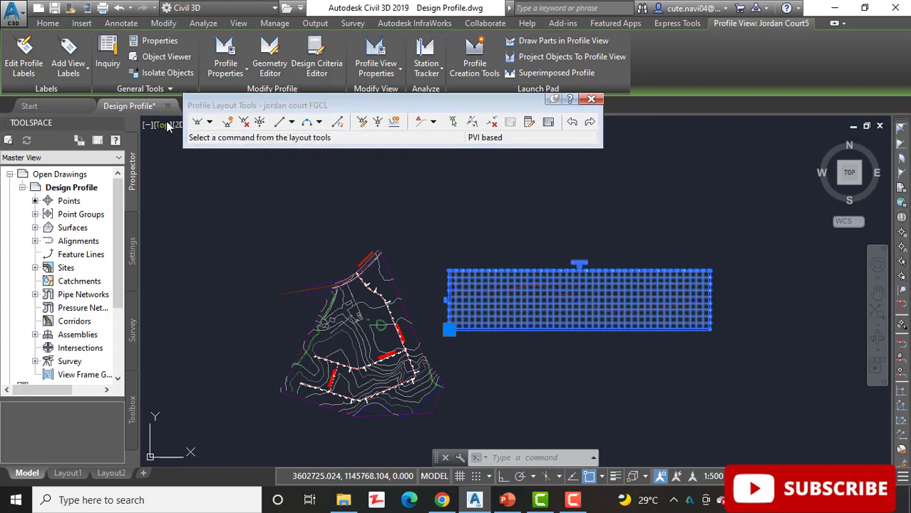
pyautogui.click(211, 127)
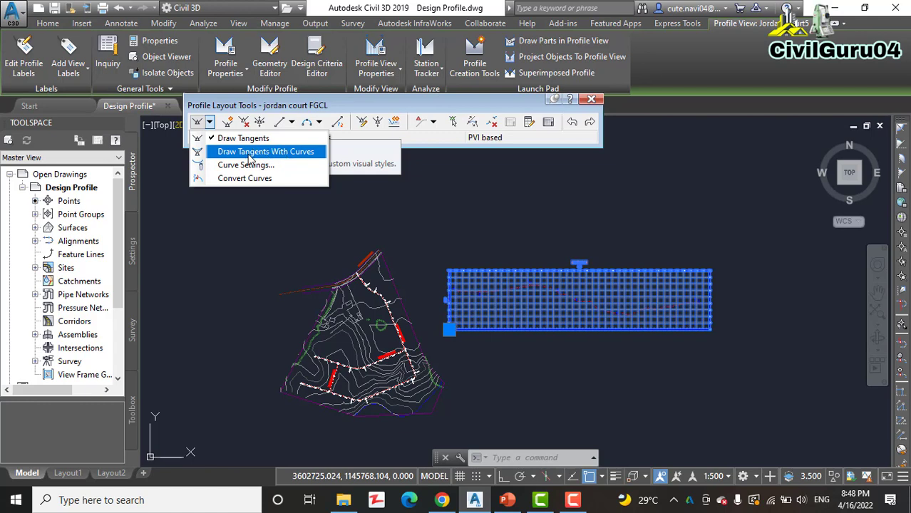
pyautogui.click(249, 156)
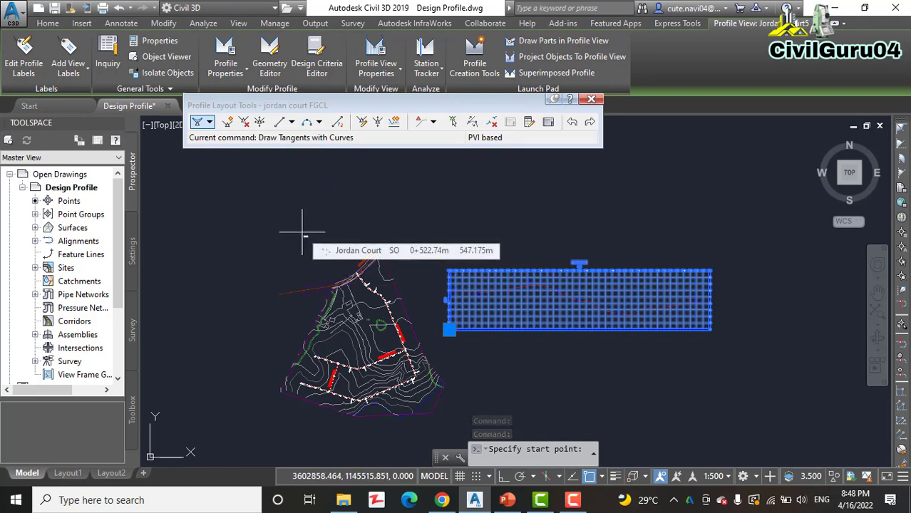
# Turn on Ortho with F8 and bring up the object snap shortcut menu.
pyautogui.press('F8')
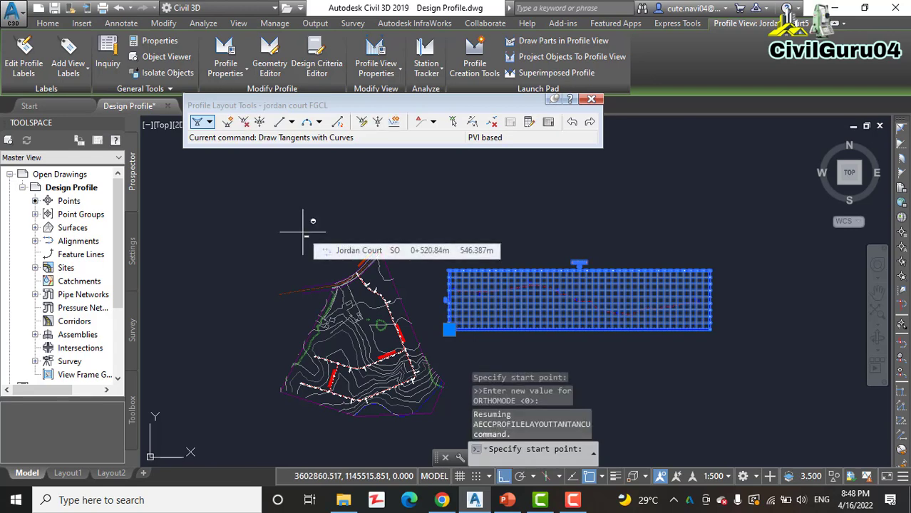
pyautogui.keyDown('shift'); pyautogui.rightClick(303, 232); pyautogui.keyUp('shift')
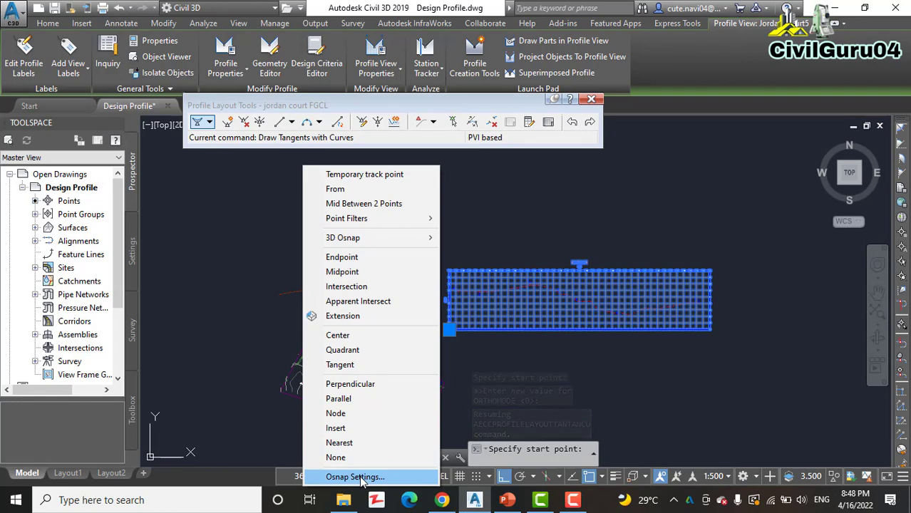
# Clear all object snaps in Drafting Settings and enable only Center.
pyautogui.click(364, 478)
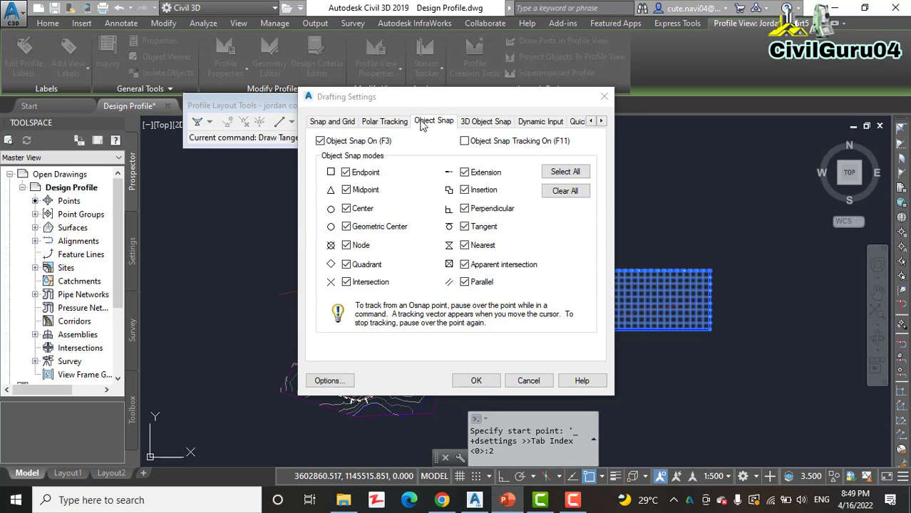
pyautogui.click(573, 500)
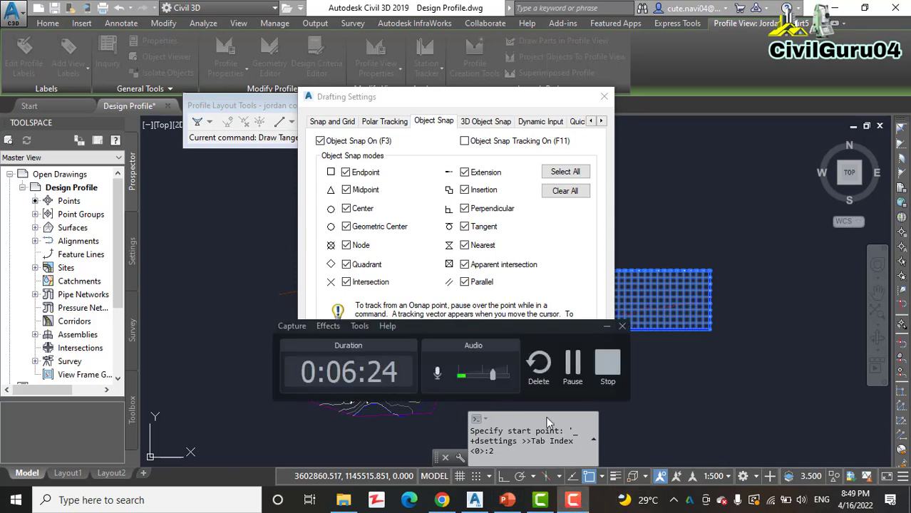
pyautogui.click(607, 326)
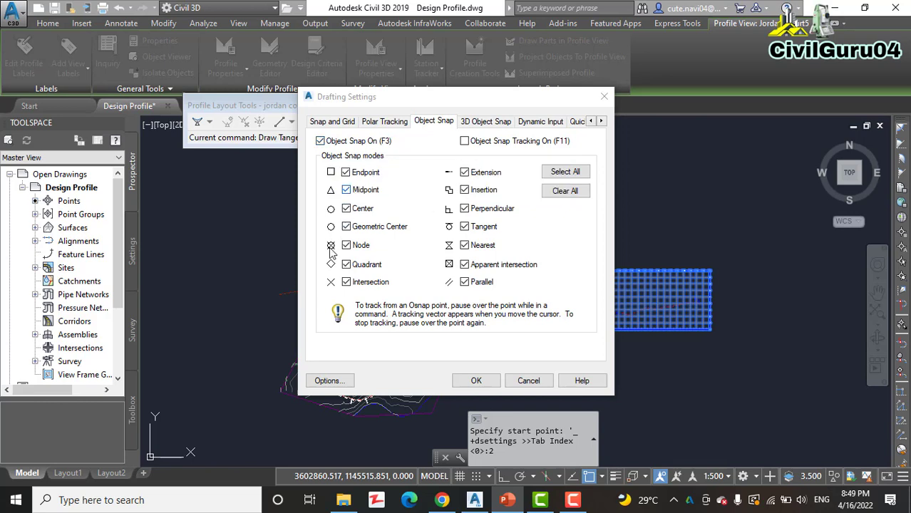
pyautogui.click(563, 193)
pyautogui.click(321, 141)
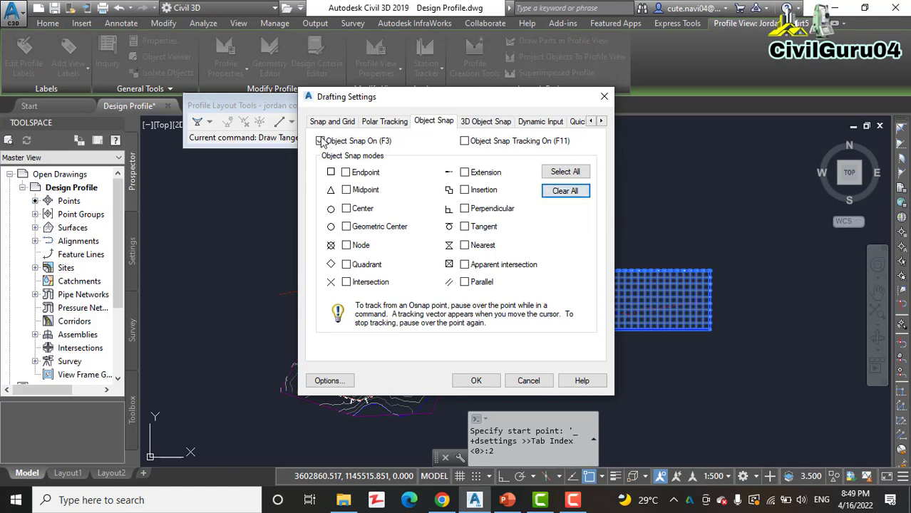
pyautogui.click(346, 208)
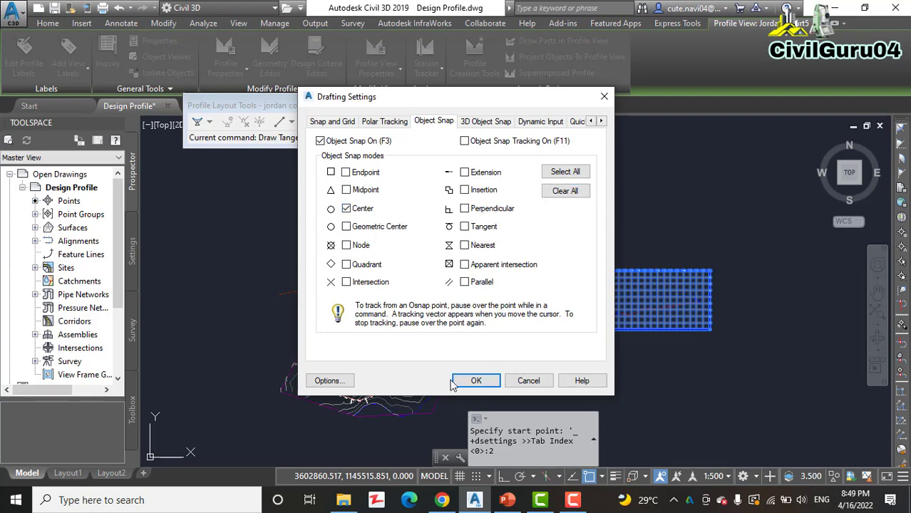
pyautogui.click(472, 380)
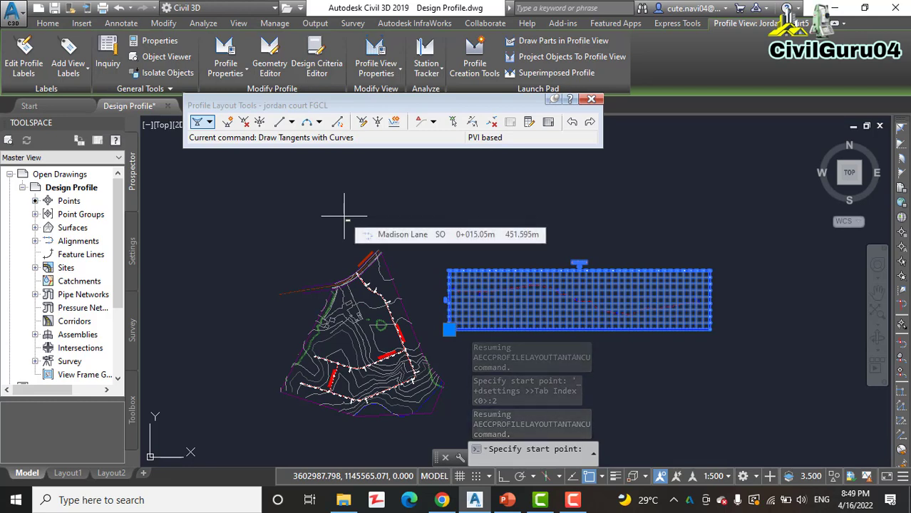
# Start the jordan court FGCL grade line at point A and place the next vertex at B.
pyautogui.moveTo(346, 214); pyautogui.dragTo(315, 198, button='middle')
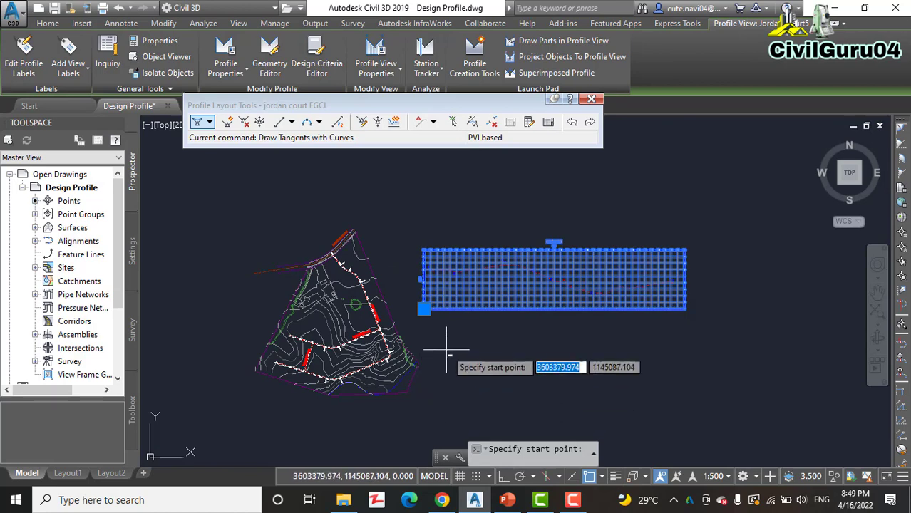
pyautogui.scroll(5, 444, 363)
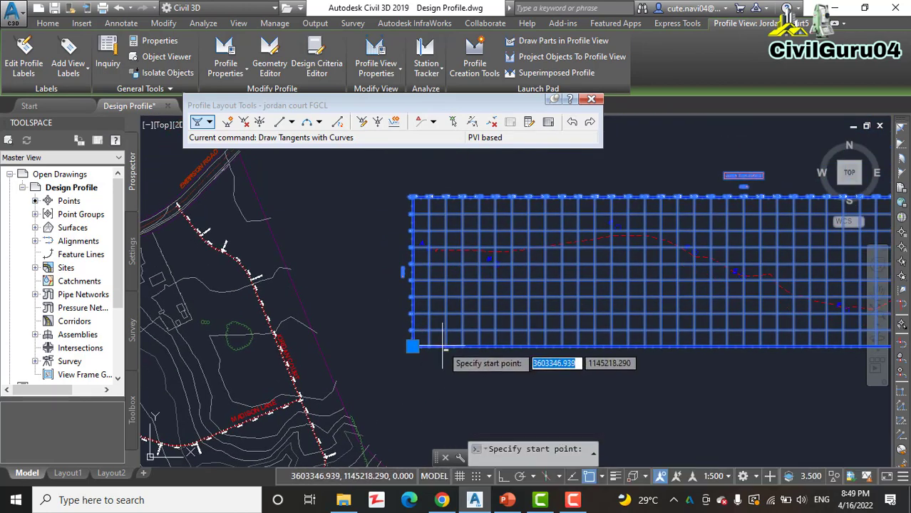
pyautogui.scroll(4, 399, 342)
pyautogui.scroll(3, 378, 392)
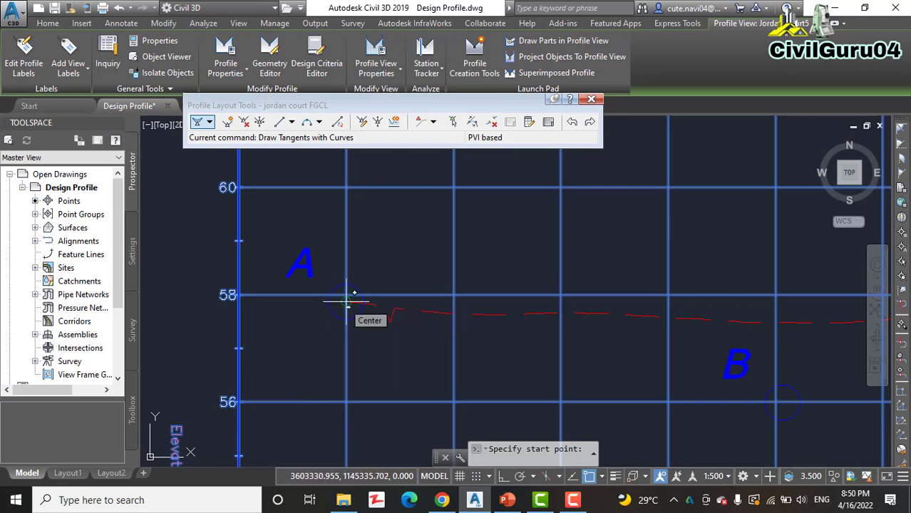
pyautogui.click(348, 307)
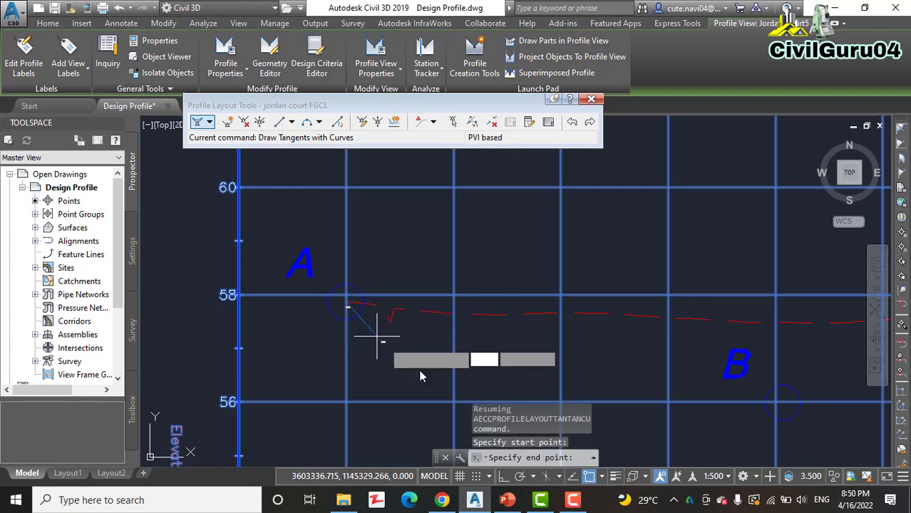
pyautogui.moveTo(430, 377); pyautogui.dragTo(405, 287, button='middle')
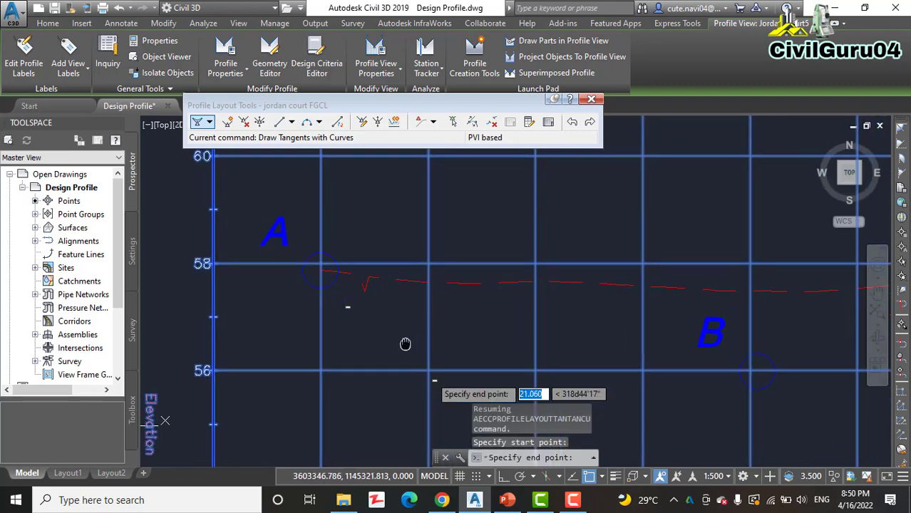
pyautogui.scroll(-5, 463, 357)
pyautogui.moveTo(634, 378); pyautogui.dragTo(424, 353, button='middle')
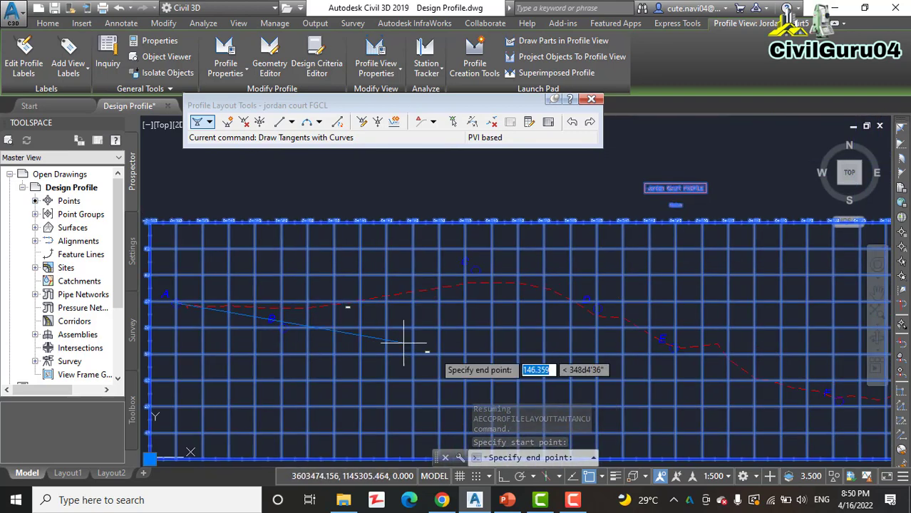
pyautogui.moveTo(285, 349); pyautogui.dragTo(404, 351, button='middle')
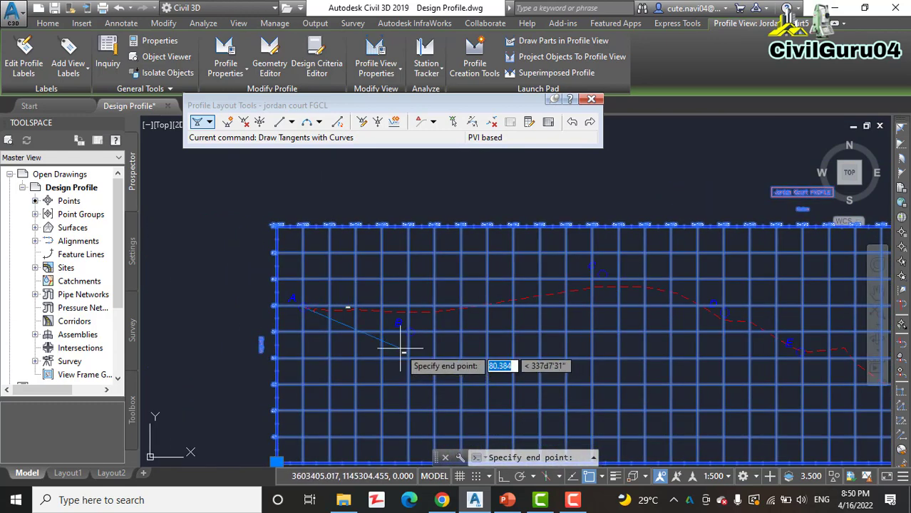
pyautogui.scroll(2, 400, 348)
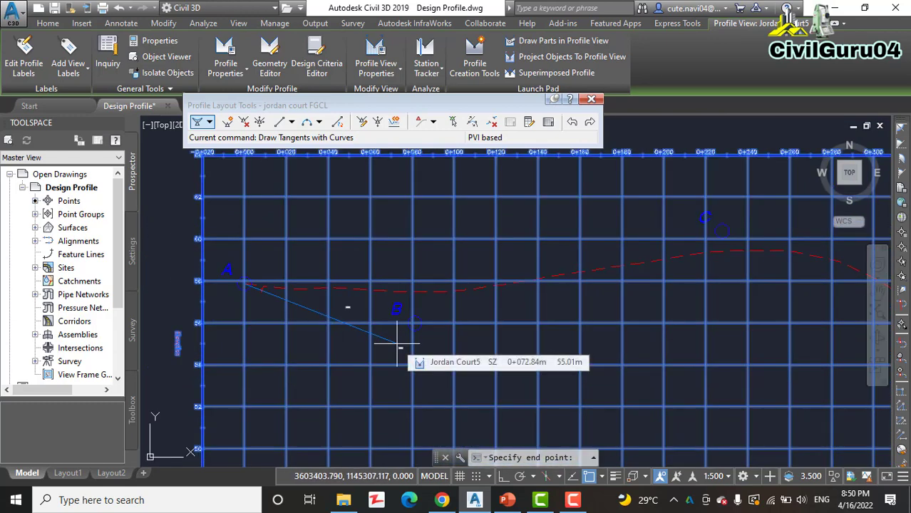
pyautogui.scroll(-4, 398, 345)
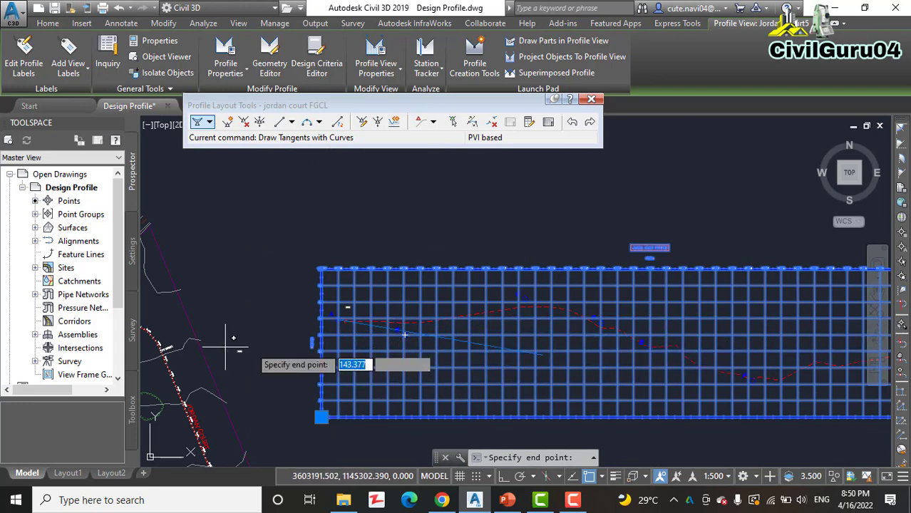
pyautogui.scroll(5, 486, 367)
pyautogui.moveTo(487, 367); pyautogui.dragTo(224, 171, button='middle')
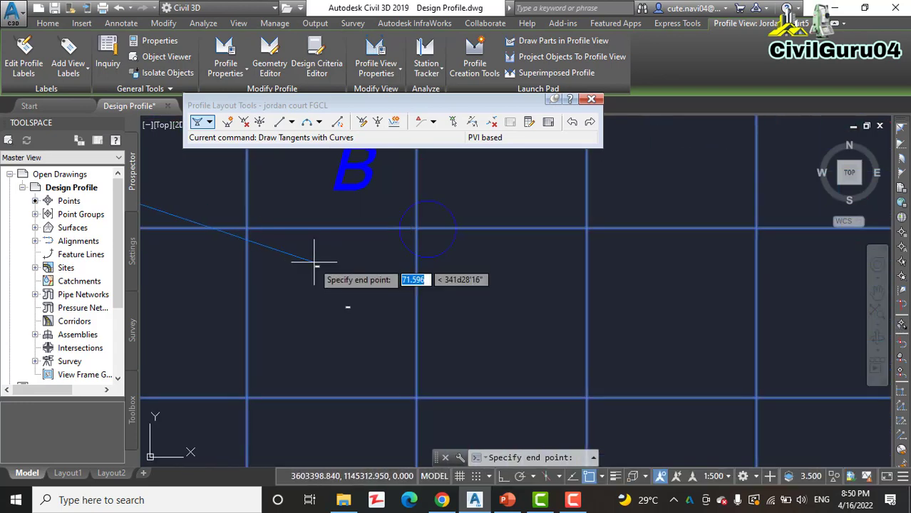
pyautogui.click(428, 232)
# Continue the grade line through points C to F and a final point past F, then finish.
pyautogui.scroll(-4, 437, 248)
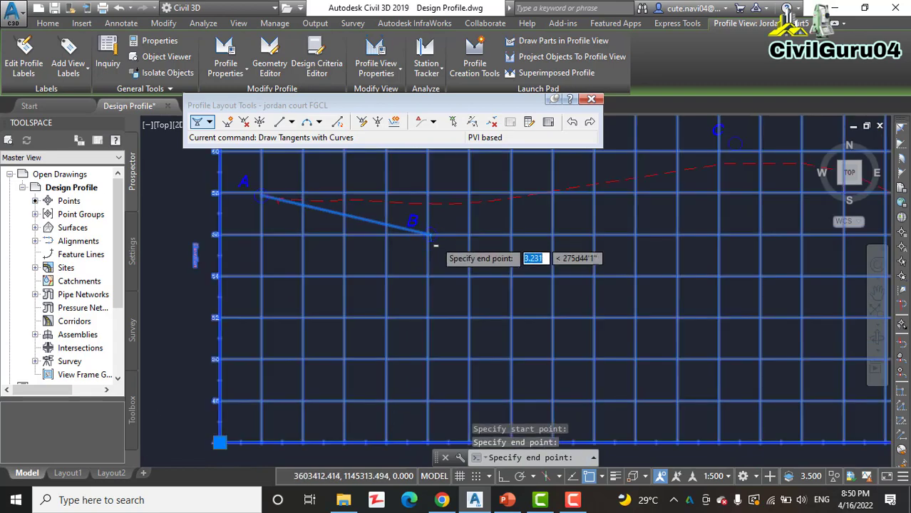
pyautogui.scroll(5, 336, 348)
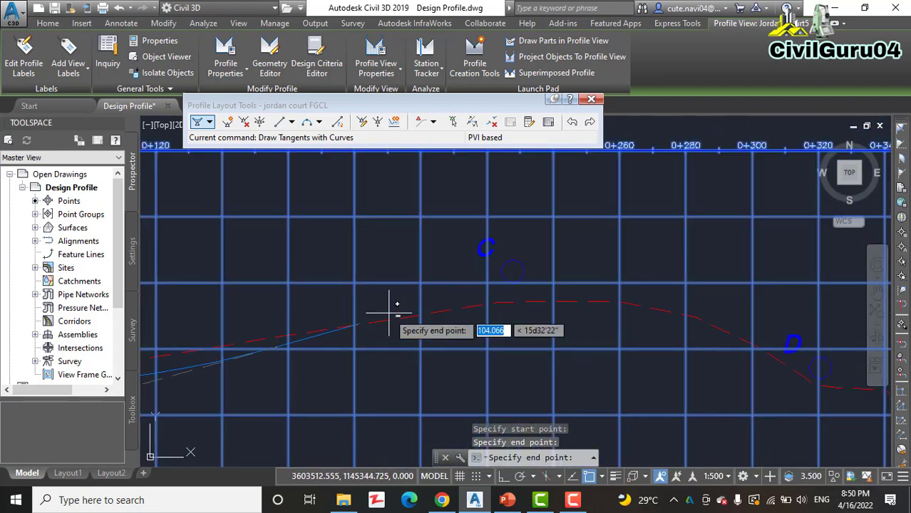
pyautogui.click(519, 270)
pyautogui.scroll(-1, 518, 270)
pyautogui.moveTo(518, 270); pyautogui.dragTo(431, 207, button='middle')
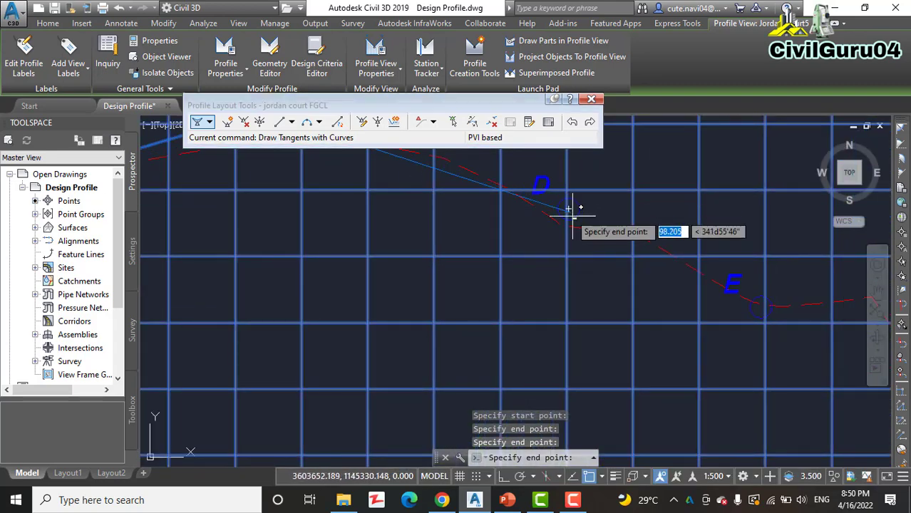
pyautogui.scroll(-3, 569, 209)
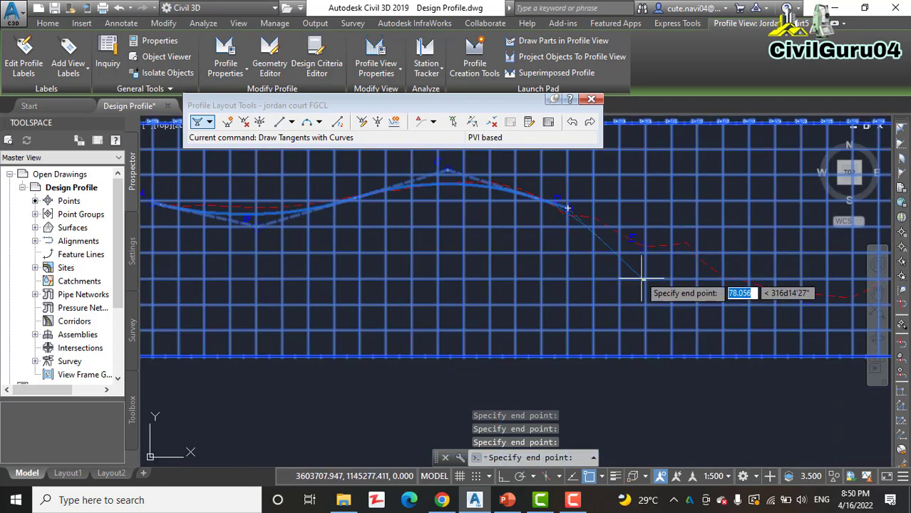
pyautogui.scroll(3, 634, 255)
pyautogui.click(676, 243)
pyautogui.moveTo(676, 243); pyautogui.dragTo(264, 345, button='middle')
pyautogui.click(578, 412)
pyautogui.moveTo(578, 412); pyautogui.dragTo(497, 307, button='middle')
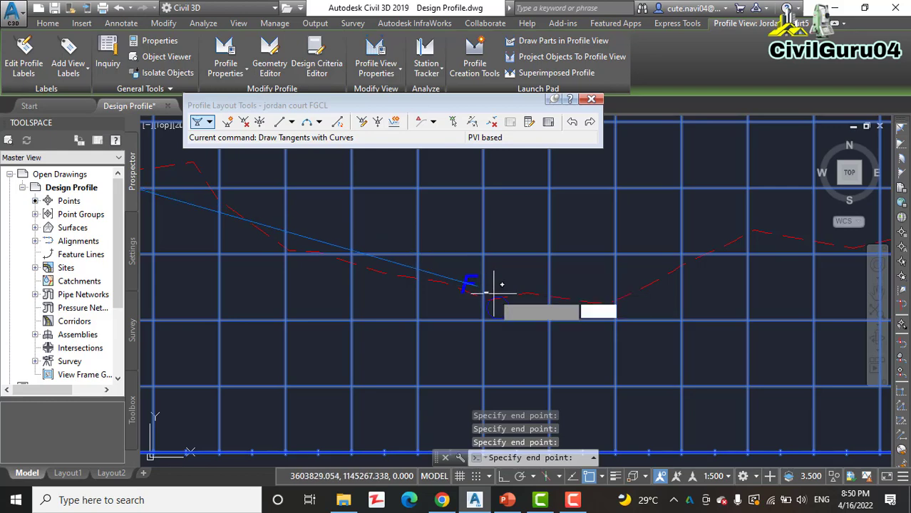
pyautogui.scroll(-3, 549, 330)
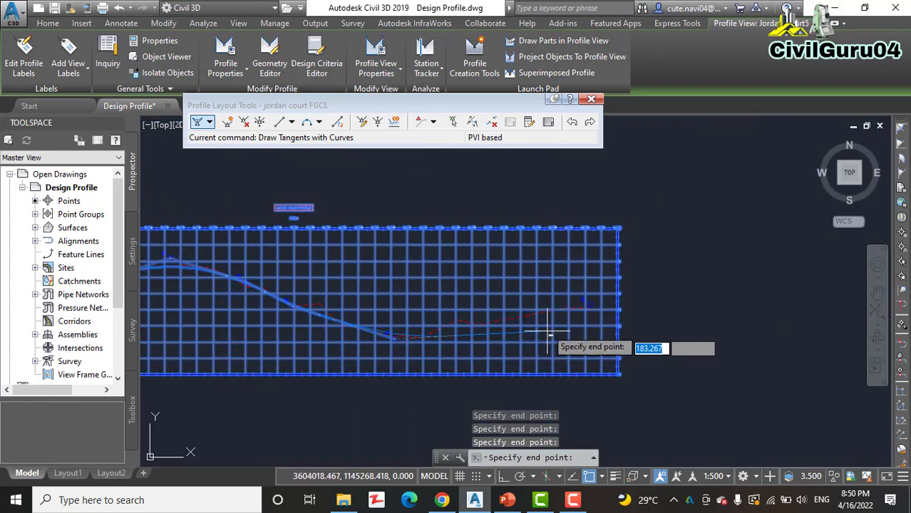
pyautogui.scroll(3, 549, 332)
pyautogui.click(698, 258)
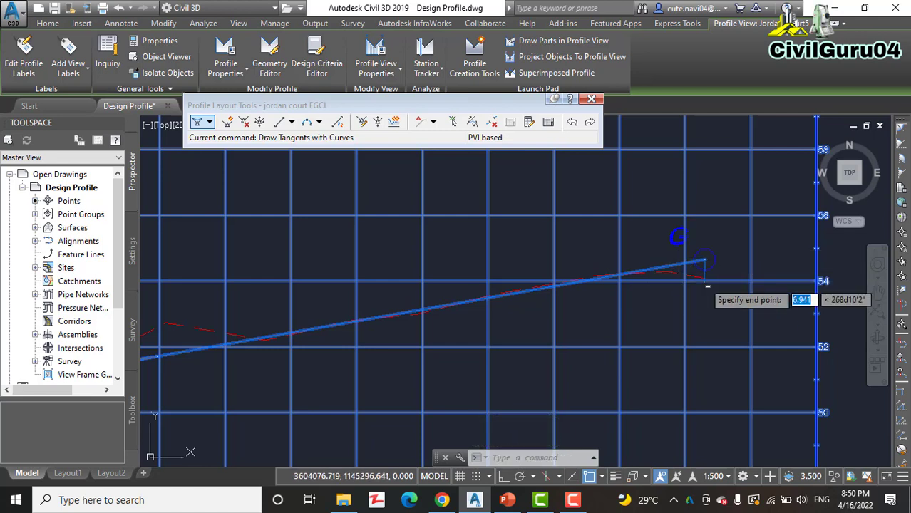
pyautogui.press('Return')
# Zoom and pan along the new profile to inspect PVIs A through D and its right end.
pyautogui.scroll(-5, 703, 261)
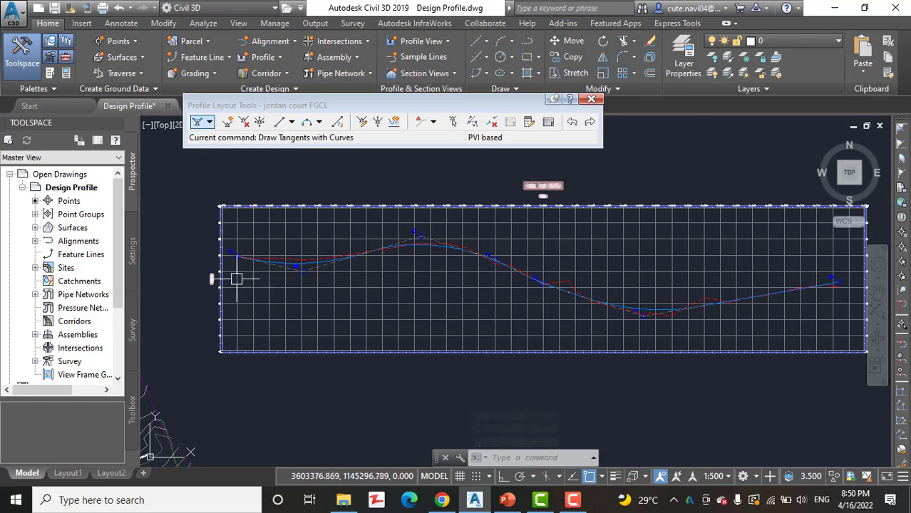
pyautogui.moveTo(236, 278); pyautogui.dragTo(374, 284, button='middle')
pyautogui.scroll(2, 528, 271)
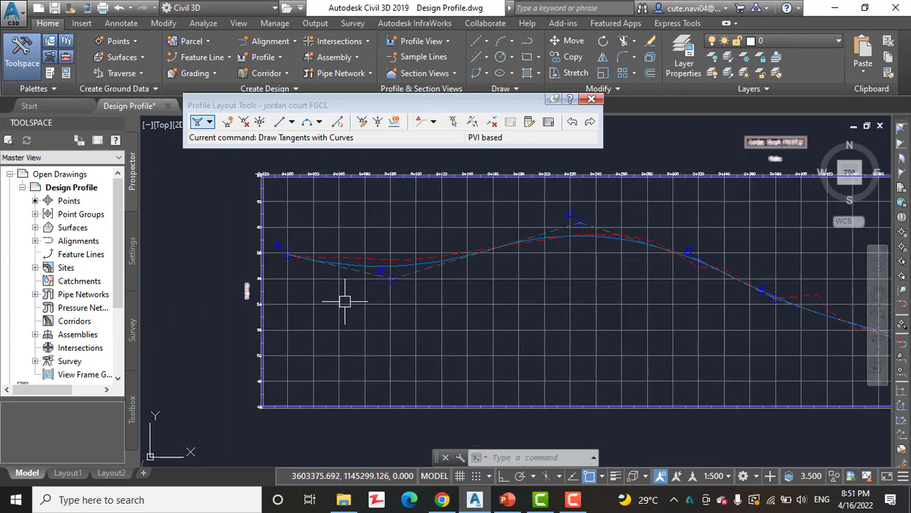
pyautogui.scroll(2, 356, 285)
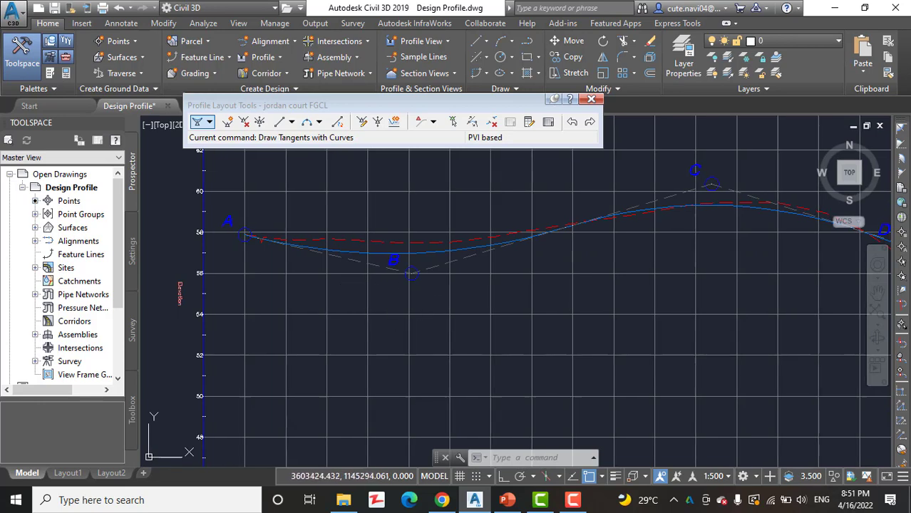
pyautogui.moveTo(437, 320); pyautogui.dragTo(374, 324, button='middle')
pyautogui.moveTo(500, 310); pyautogui.dragTo(434, 303, button='middle')
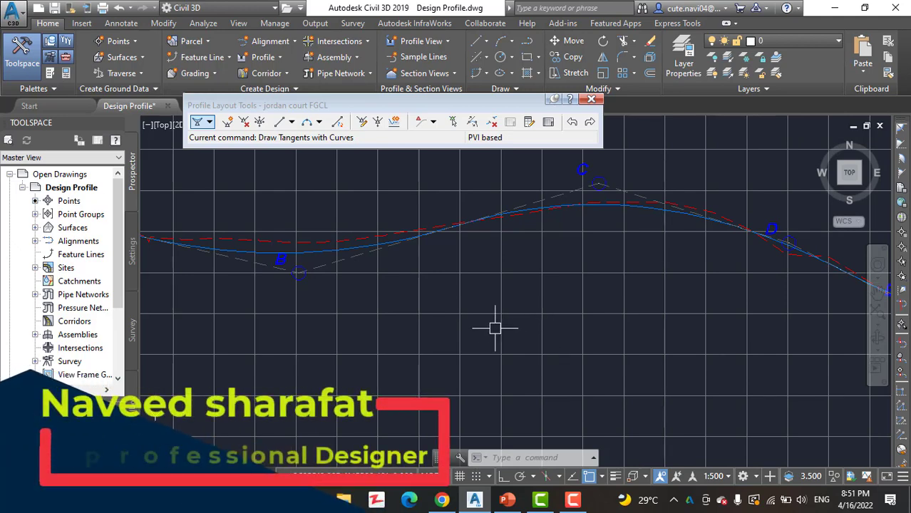
pyautogui.scroll(-3, 244, 291)
pyautogui.scroll(1, 437, 336)
pyautogui.moveTo(538, 334); pyautogui.dragTo(231, 333, button='middle')
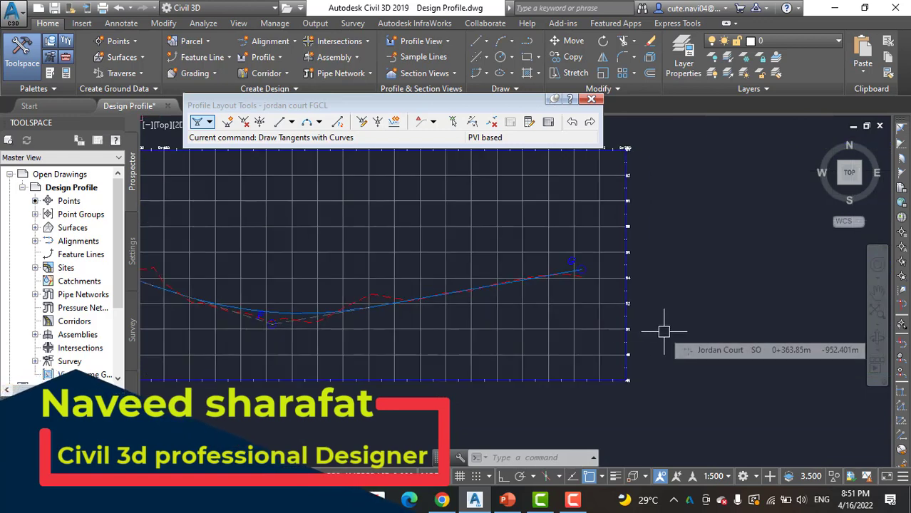
pyautogui.scroll(-4, 580, 335)
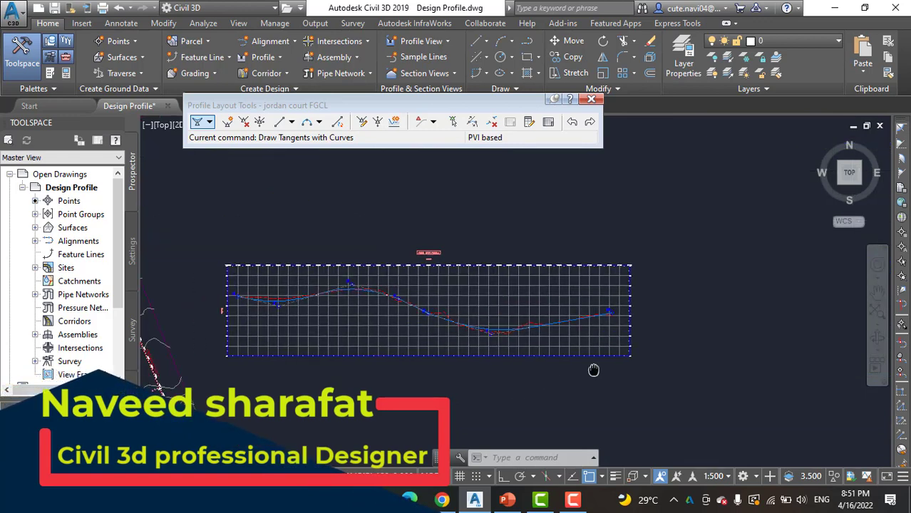
pyautogui.scroll(5, 357, 287)
pyautogui.scroll(-2, 407, 265)
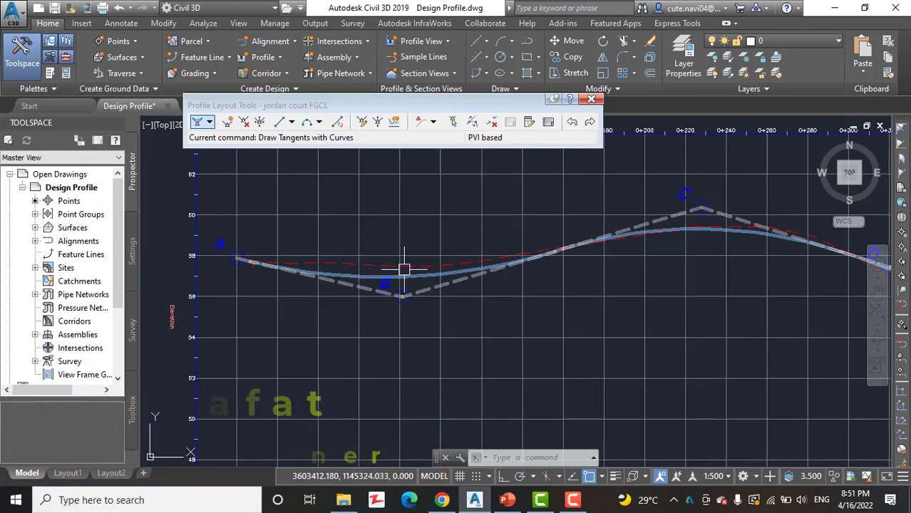
pyautogui.scroll(3, 518, 295)
pyautogui.scroll(-4, 447, 310)
pyautogui.scroll(-1, 492, 360)
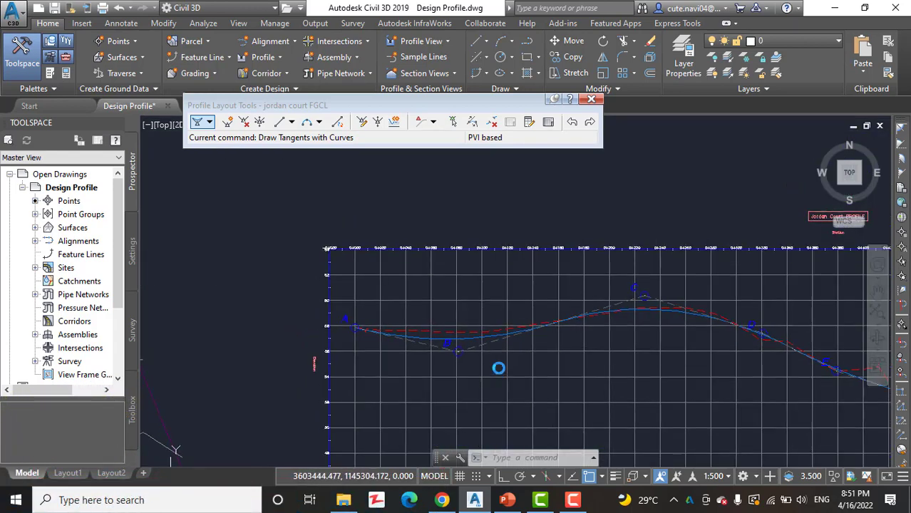
pyautogui.scroll(5, 470, 364)
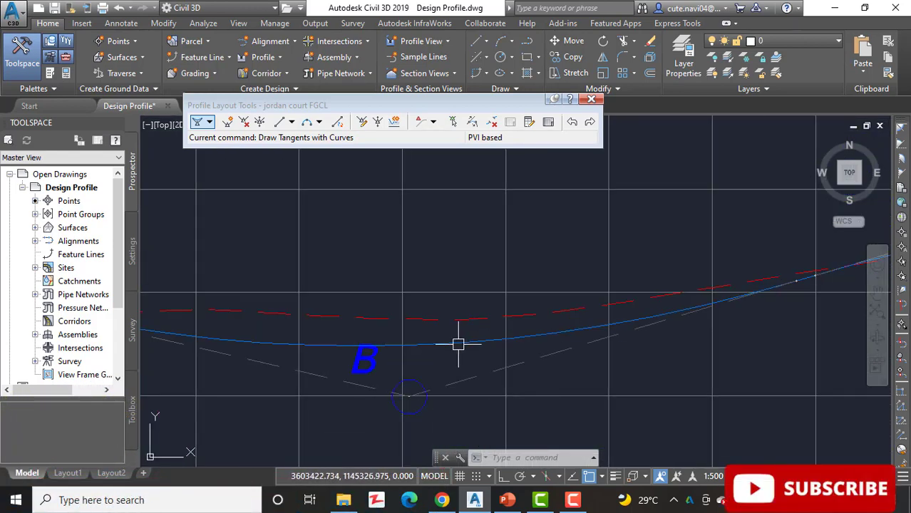
pyautogui.scroll(-4, 489, 329)
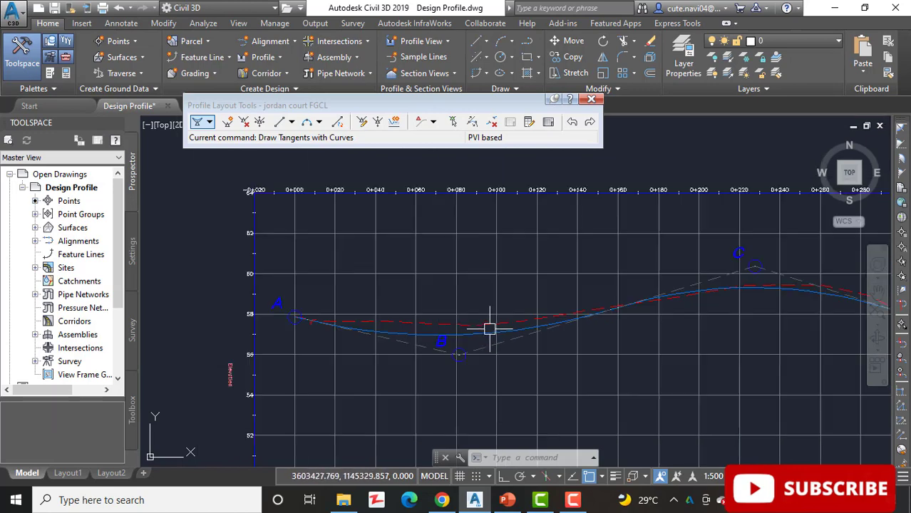
# Re-check the curves at B, C, D and the low point, ending with the site plan beside the view.
pyautogui.moveTo(549, 347); pyautogui.dragTo(314, 346, button='middle')
pyautogui.scroll(-3, 440, 305)
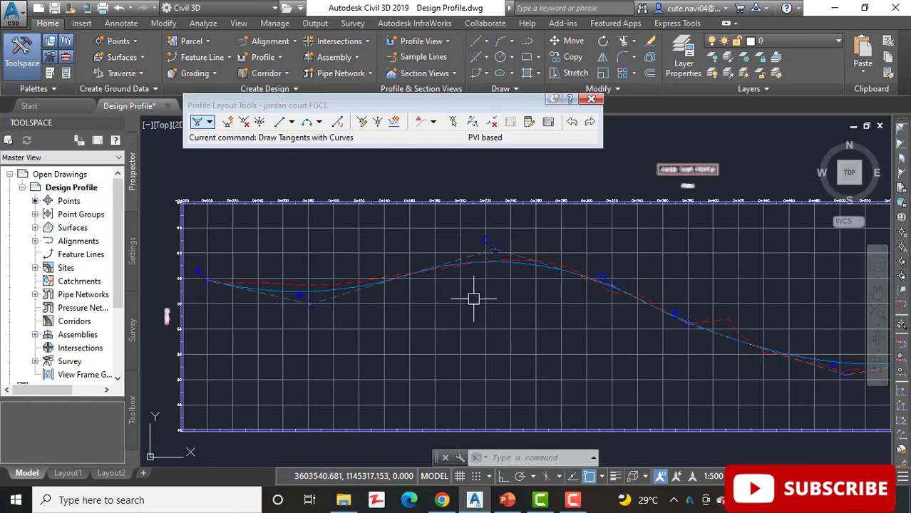
pyautogui.scroll(2, 631, 305)
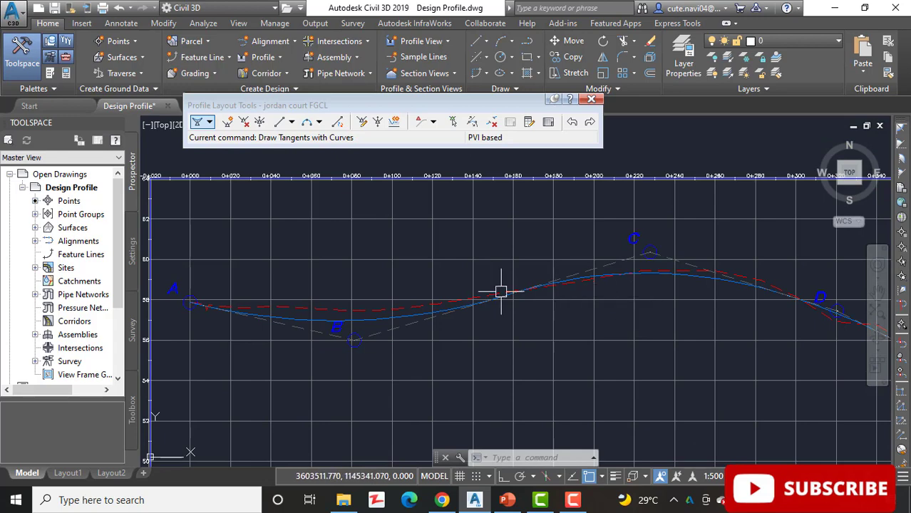
pyautogui.scroll(-3, 427, 275)
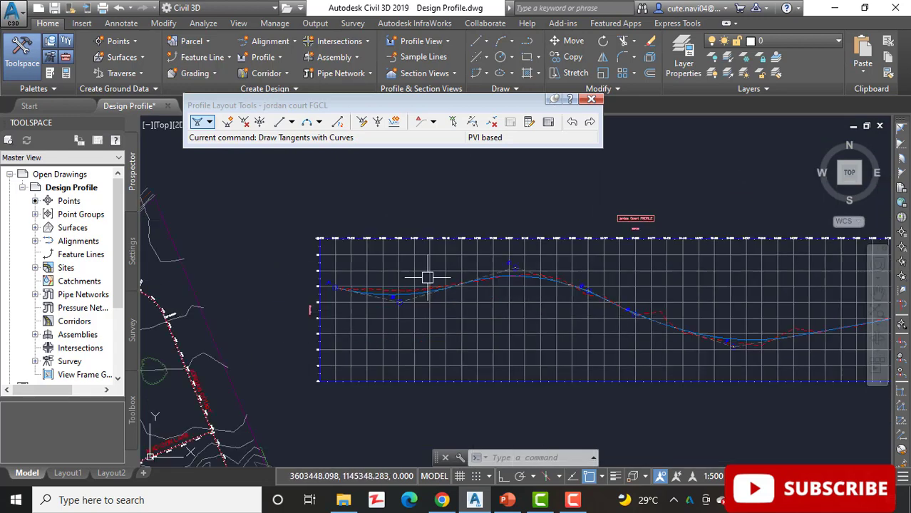
pyautogui.scroll(4, 431, 288)
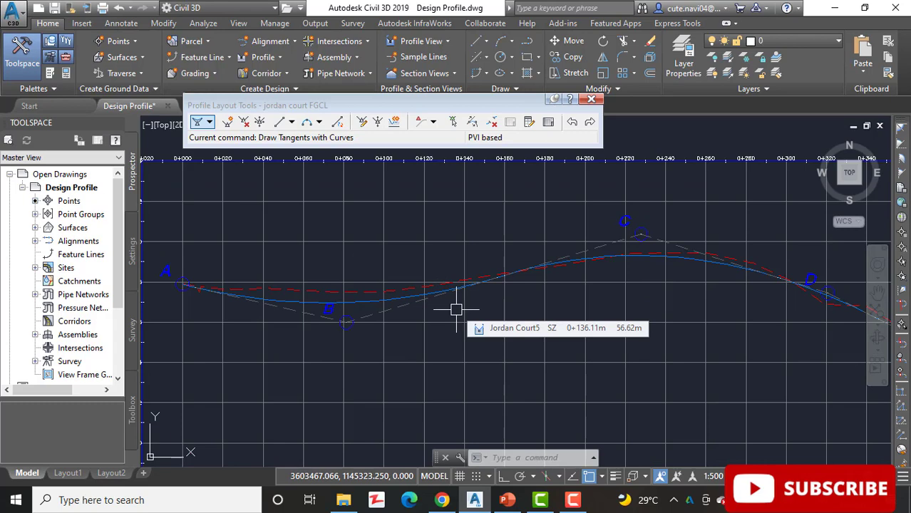
pyautogui.scroll(-2, 362, 315)
pyautogui.scroll(6, 362, 315)
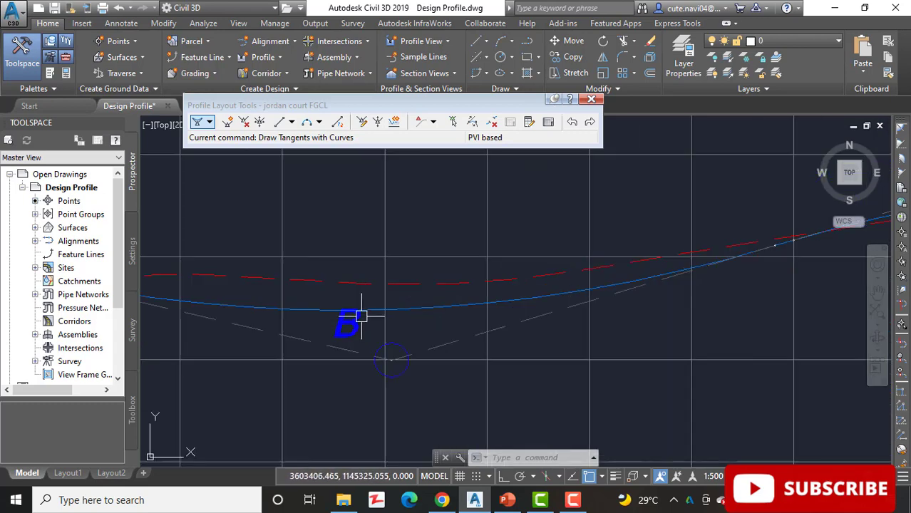
pyautogui.scroll(-2, 444, 381)
pyautogui.scroll(4, 450, 348)
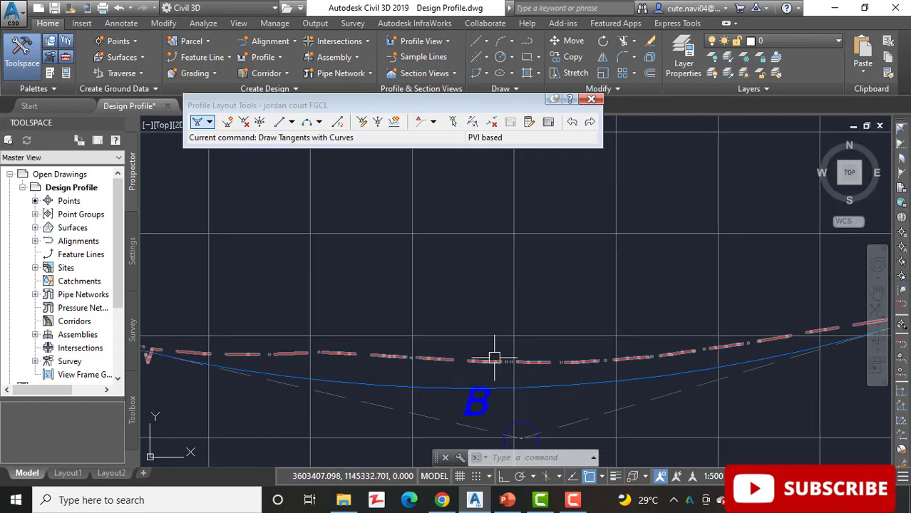
pyautogui.scroll(-2, 436, 382)
pyautogui.scroll(5, 471, 386)
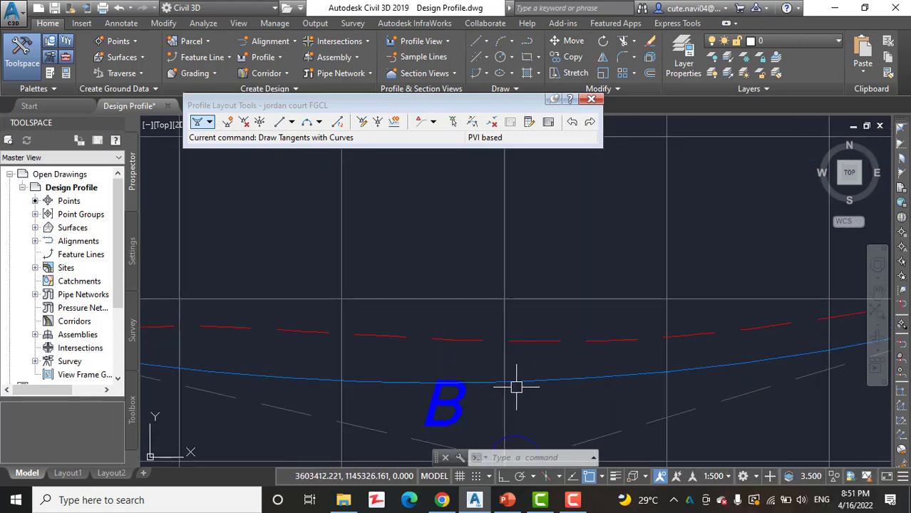
pyautogui.scroll(-3, 539, 378)
pyautogui.scroll(2, 456, 363)
pyautogui.moveTo(455, 362); pyautogui.dragTo(279, 346, button='middle')
pyautogui.moveTo(507, 357); pyautogui.dragTo(340, 349, button='middle')
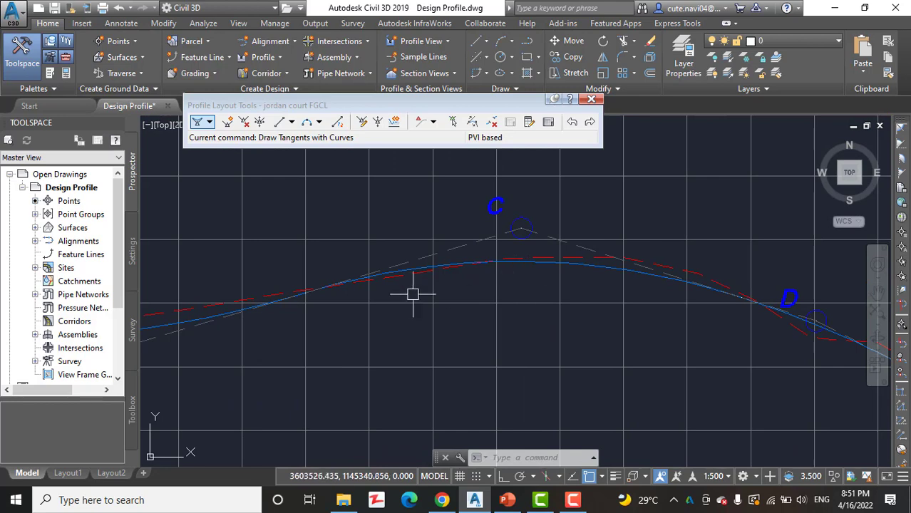
pyautogui.scroll(-4, 413, 294)
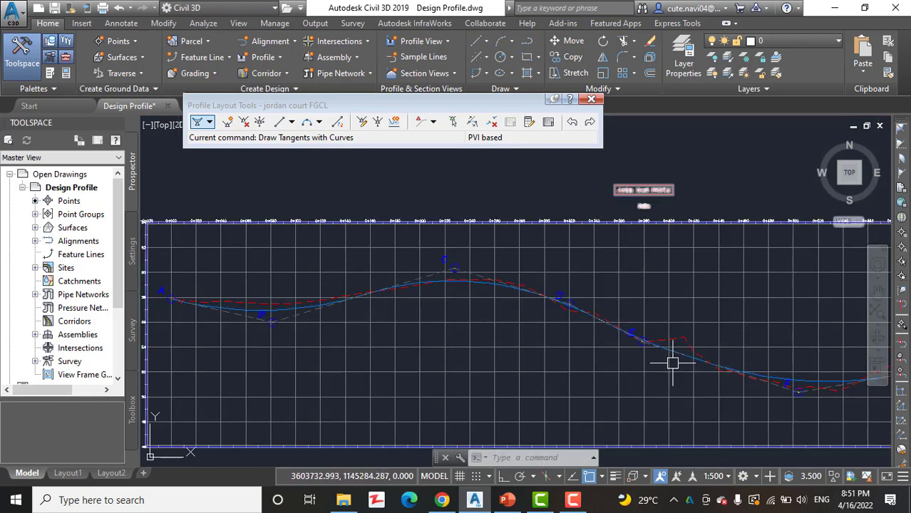
pyautogui.moveTo(672, 362); pyautogui.dragTo(376, 301, button='middle')
pyautogui.scroll(5, 620, 342)
pyautogui.scroll(-7, 551, 315)
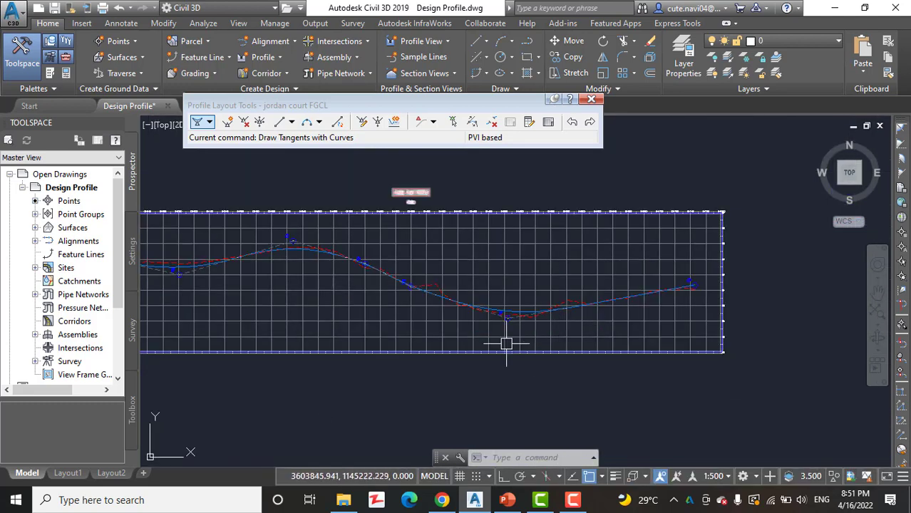
pyautogui.moveTo(313, 285); pyautogui.dragTo(447, 314, button='middle')
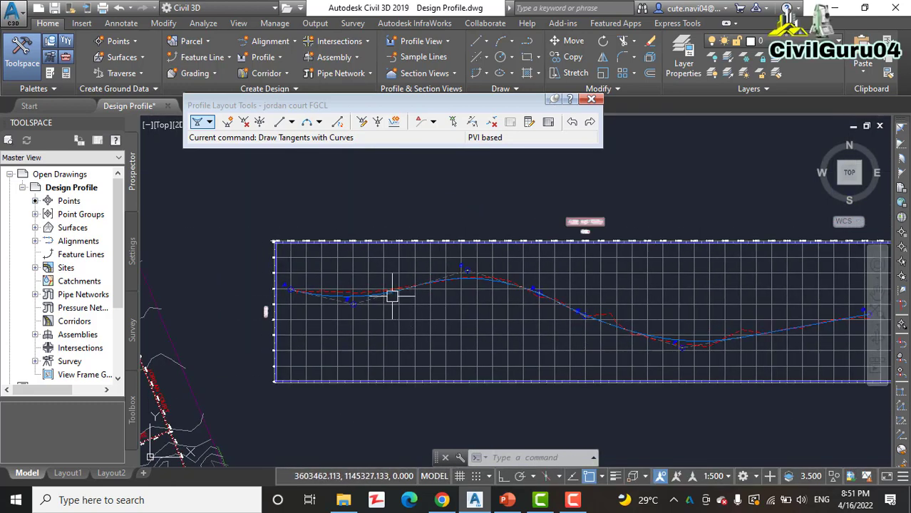
pyautogui.moveTo(576, 335); pyautogui.dragTo(433, 298, button='middle')
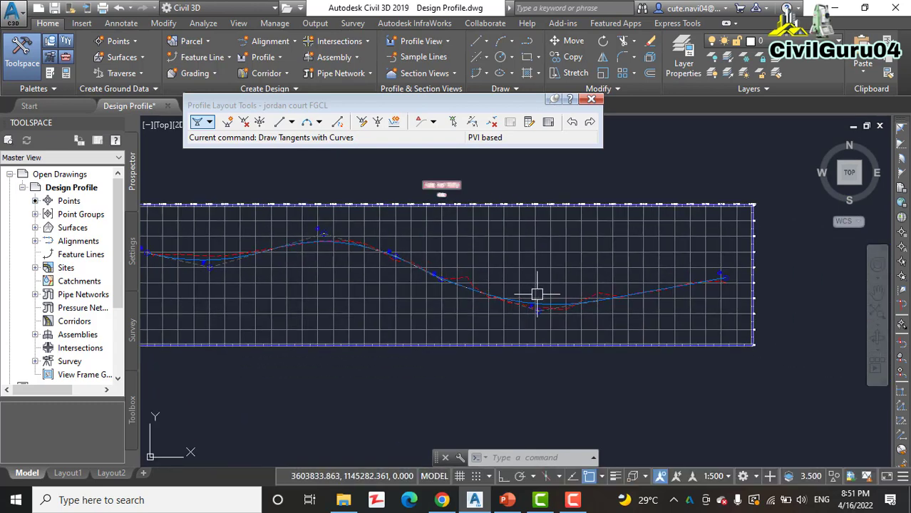
pyautogui.scroll(-3, 535, 299)
pyautogui.moveTo(524, 319); pyautogui.dragTo(607, 284, button='middle')
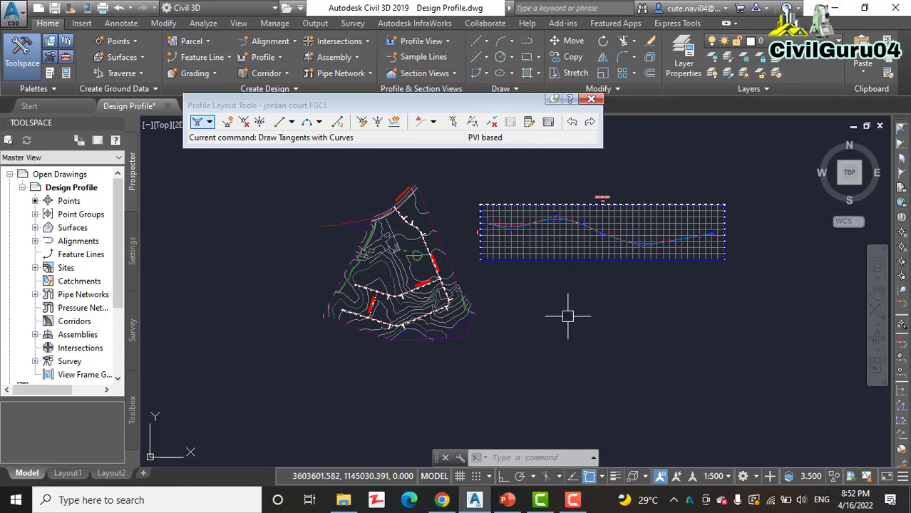
# Close Profile Layout Tools to finish the jordan court FGCL profile, minimize Civil 3D, and switch to Chrome's YouTube tab.
pyautogui.click(591, 99)
pyautogui.scroll(4, 592, 238)
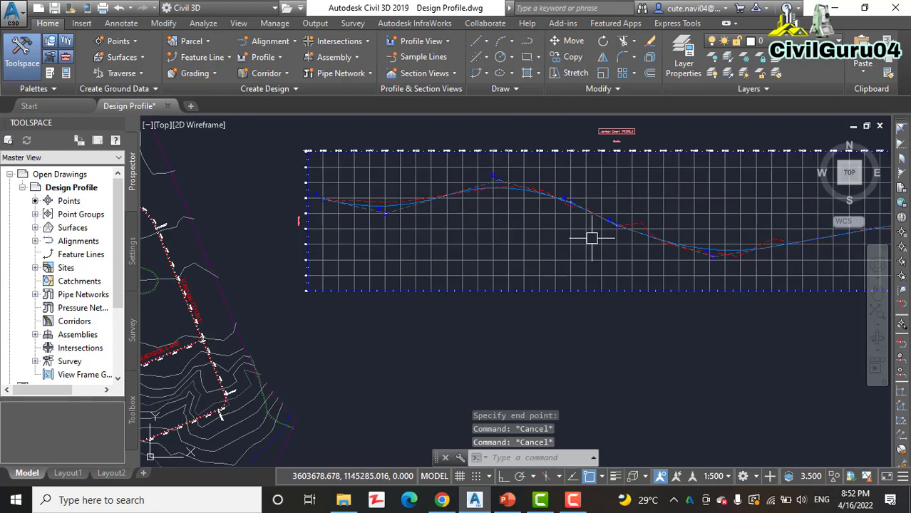
pyautogui.moveTo(562, 286)
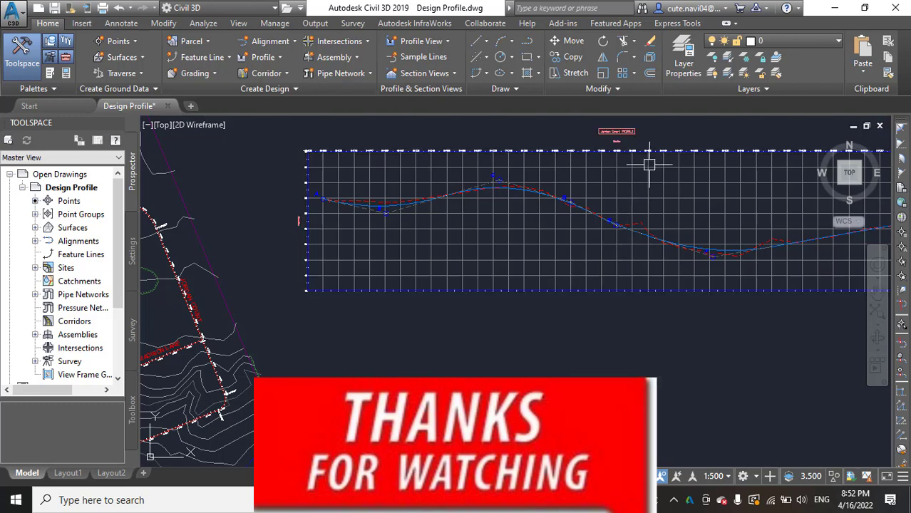
pyautogui.click(833, 8)
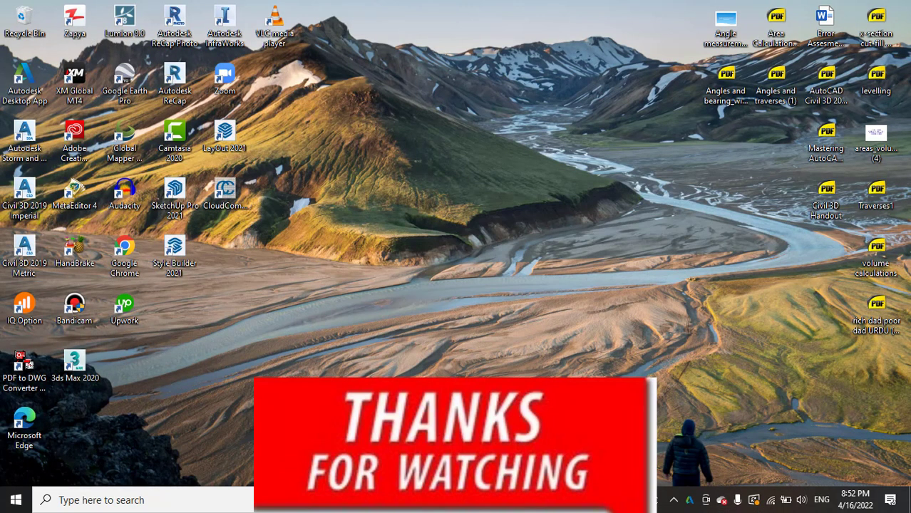
pyautogui.hotkey('alt', 'Tab')
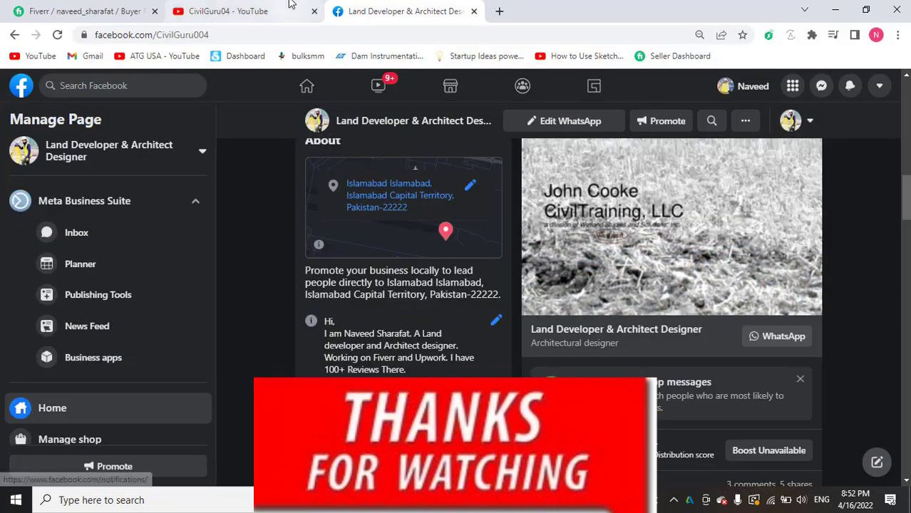
pyautogui.click(228, 11)
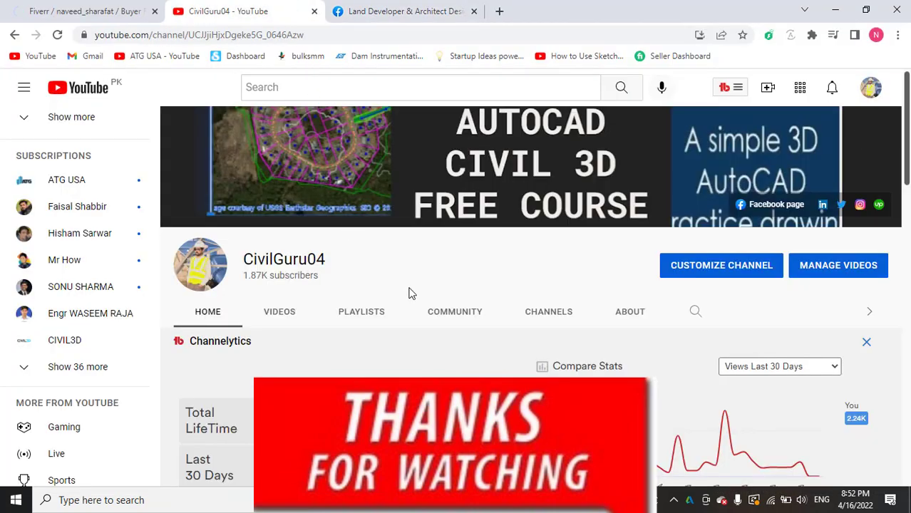